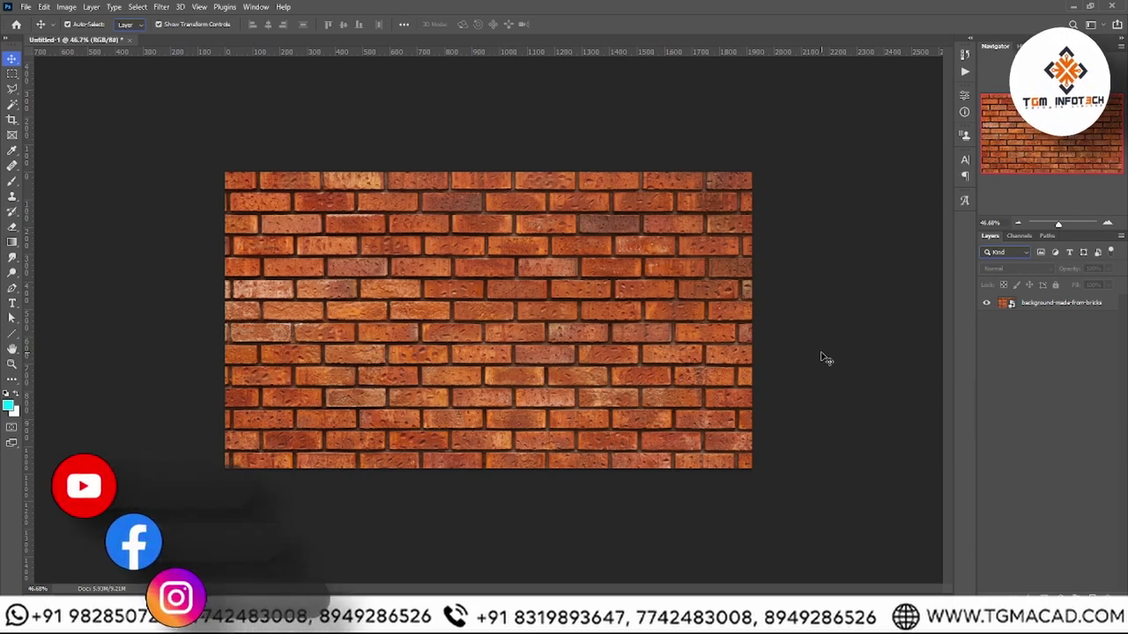
left_click(705, 465)
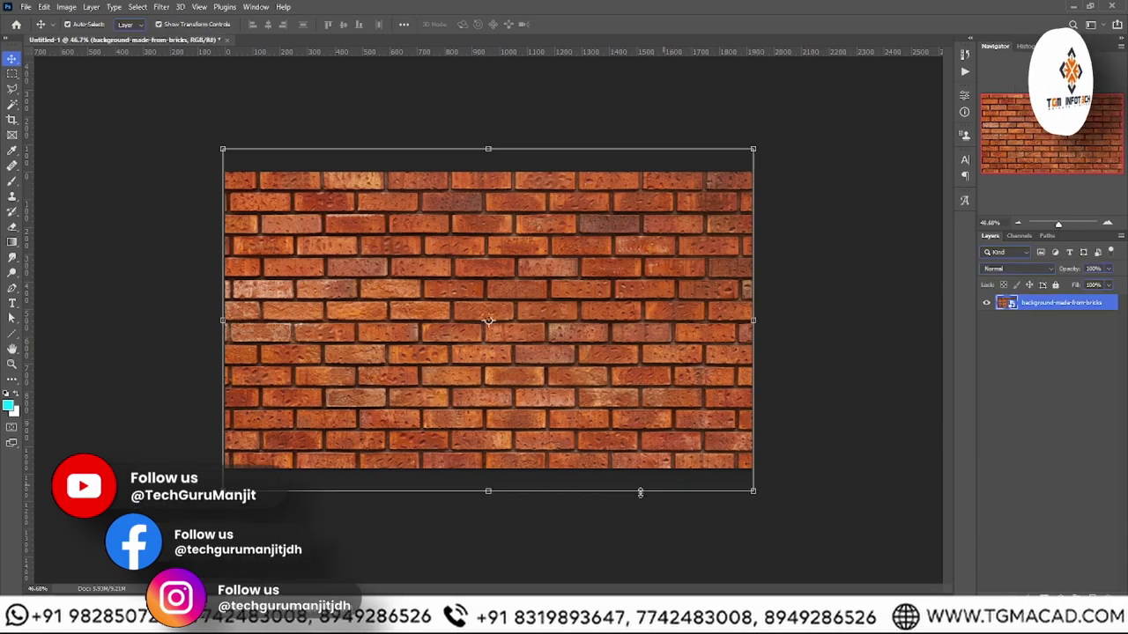
left_click(550, 540)
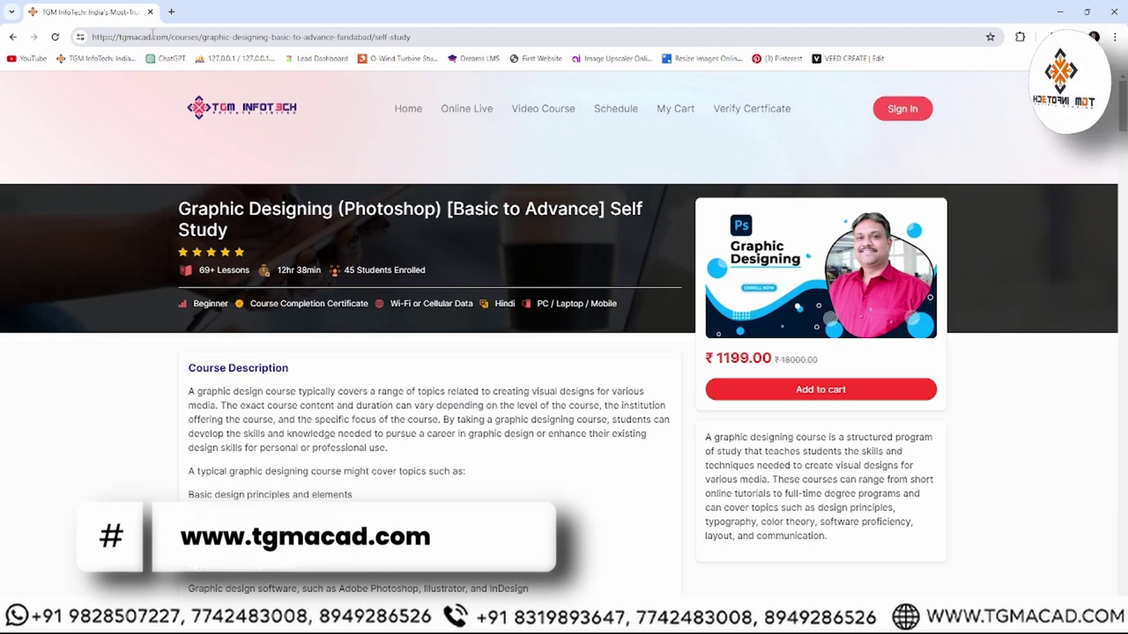
- In the browser, search the TGM InfoTech home page for "graphic" courses and open the Graphic Designing (Photoshop) self-study course
left_click(406, 114)
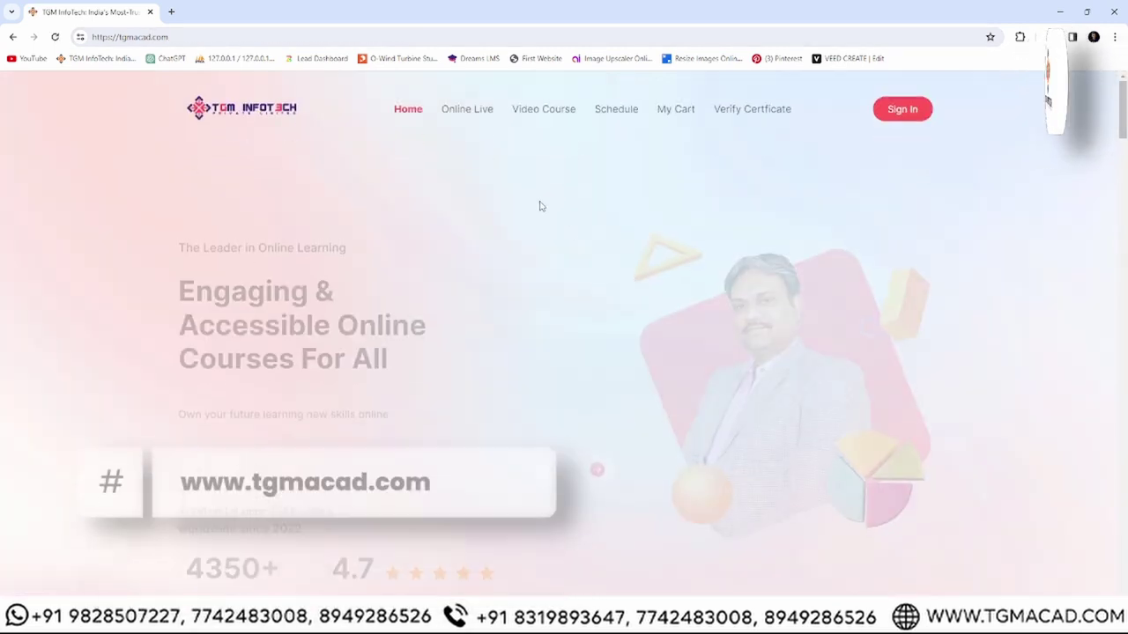
left_click(271, 422)
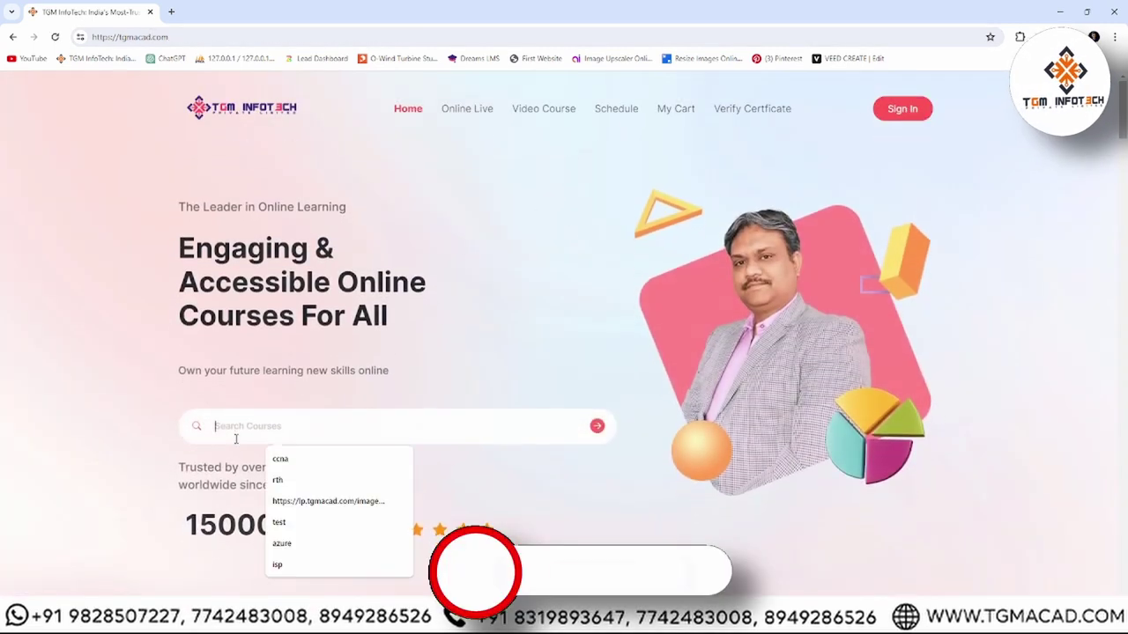
type("graphic")
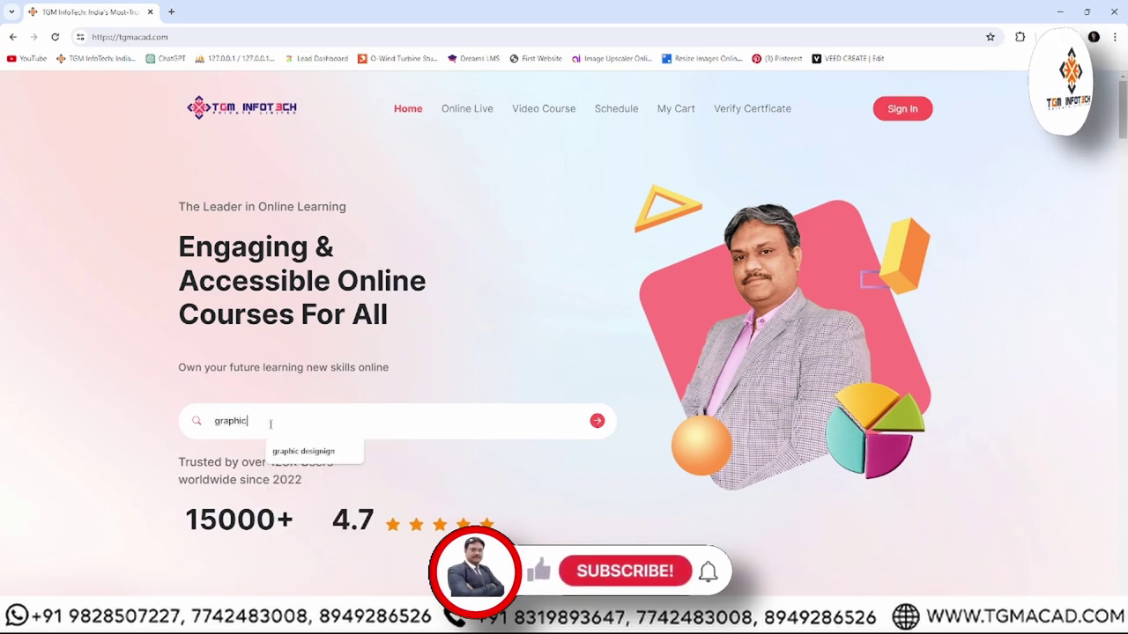
left_click(603, 422)
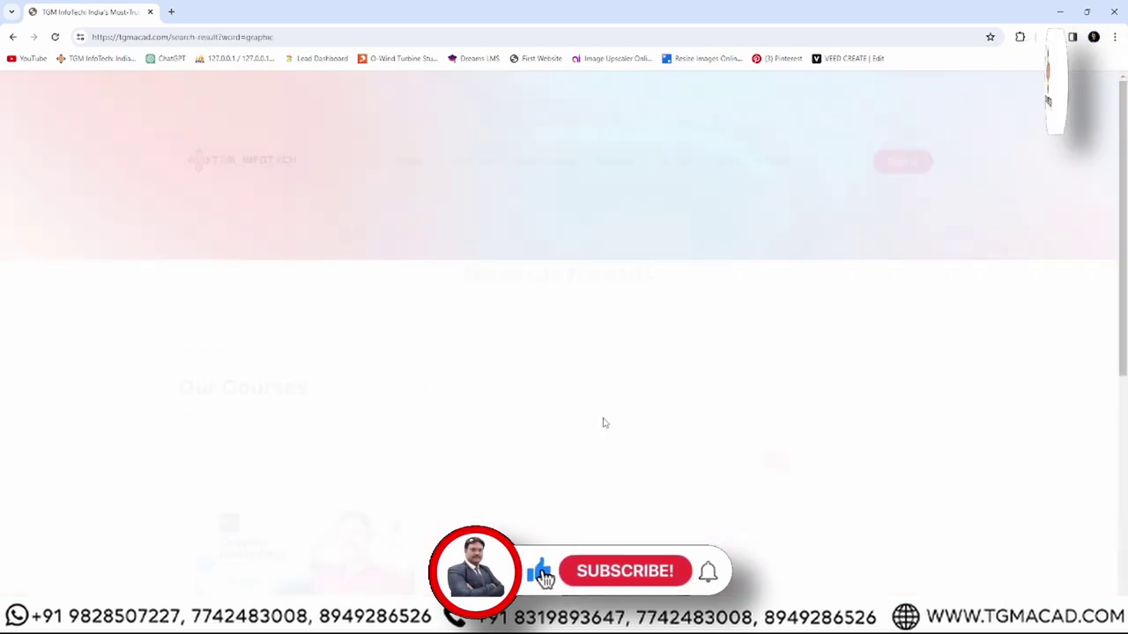
scroll(572, 335, "down", 3)
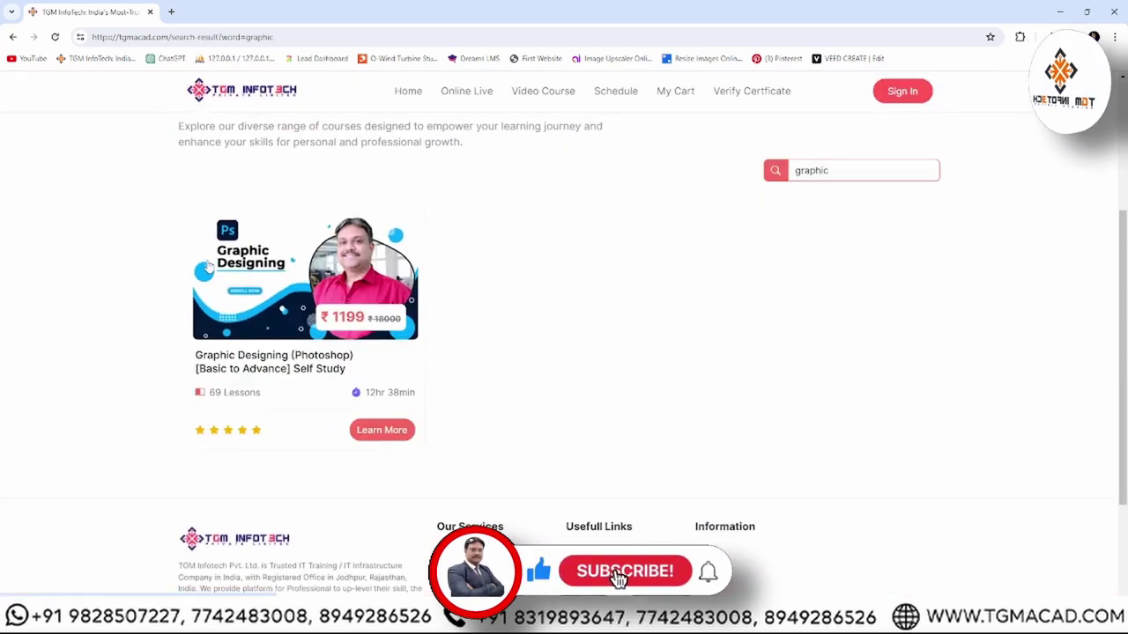
left_click(275, 256)
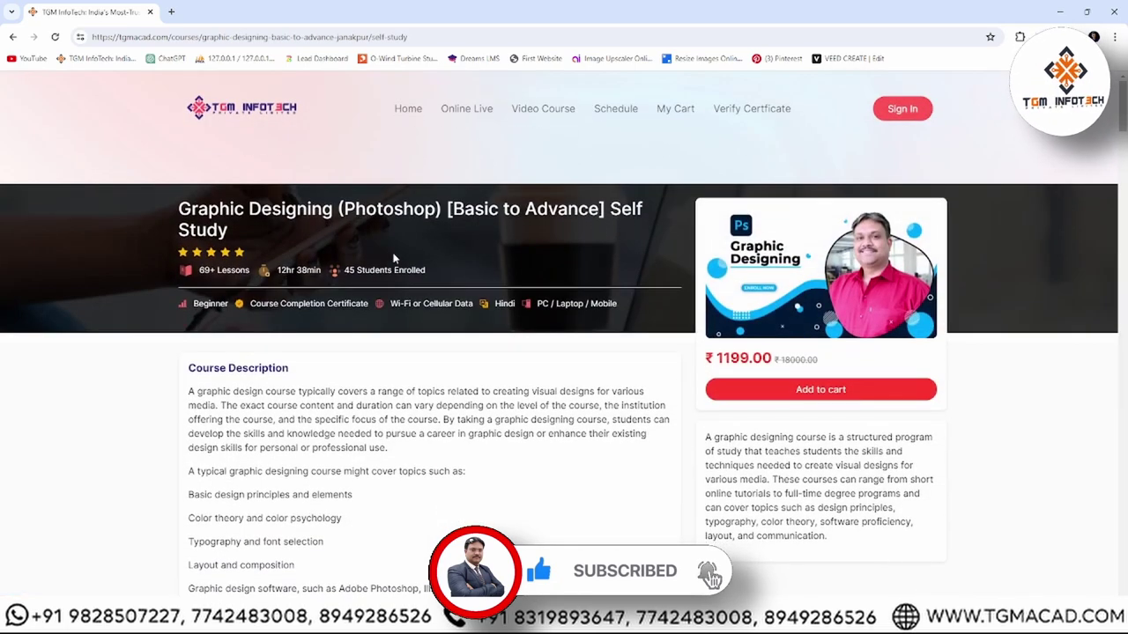
- Examine the description and covered topics on the Graphic Designing course page
scroll(219, 207, "down", 2)
left_click_drag(218, 208, 533, 414)
left_click(541, 428)
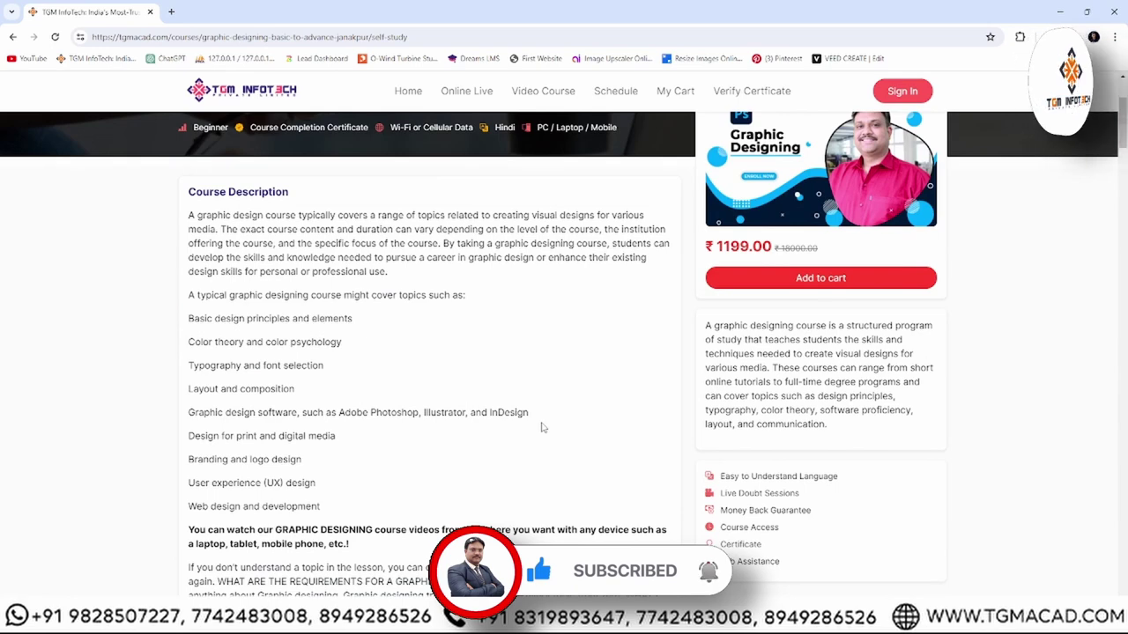
scroll(542, 428, "down", 1)
scroll(542, 426, "up", 3)
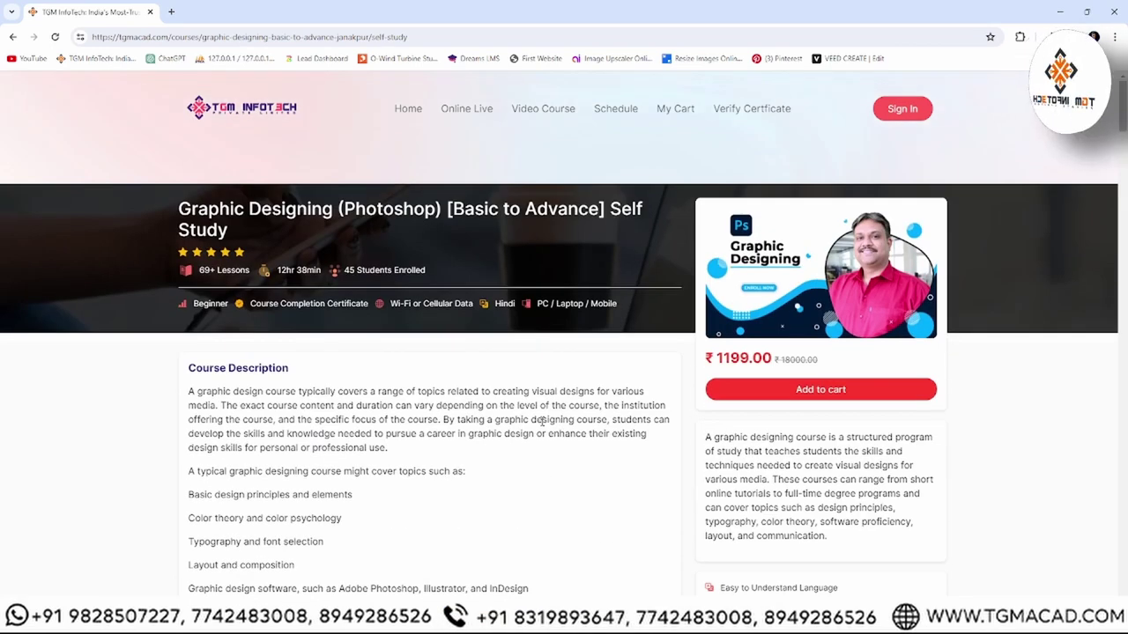
scroll(541, 410, "down", 4)
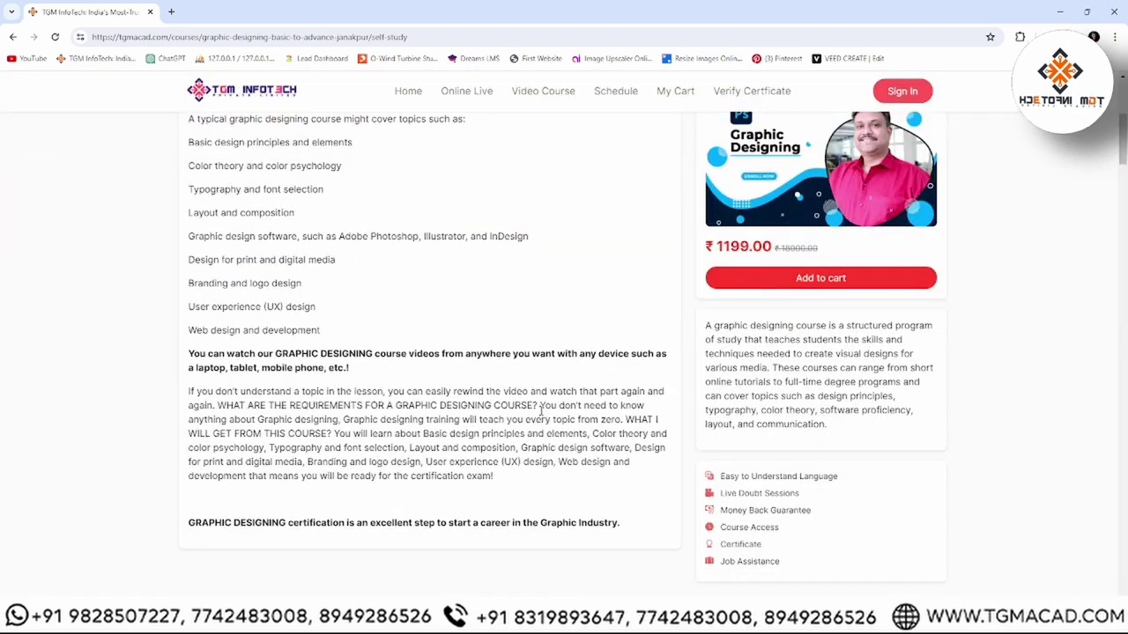
scroll(523, 398, "up", 3)
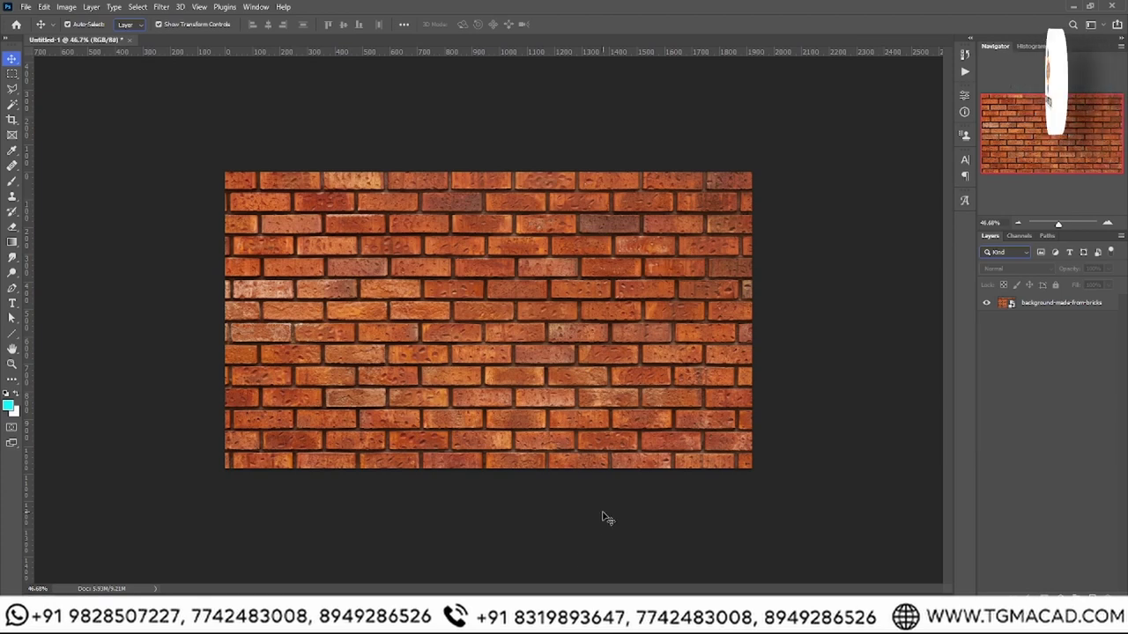
- In Photoshop, add a Hue/Saturation adjustment above the brick wall layer with saturation -85 and lightness -94, and fit the canvas to the window
left_click(1062, 306)
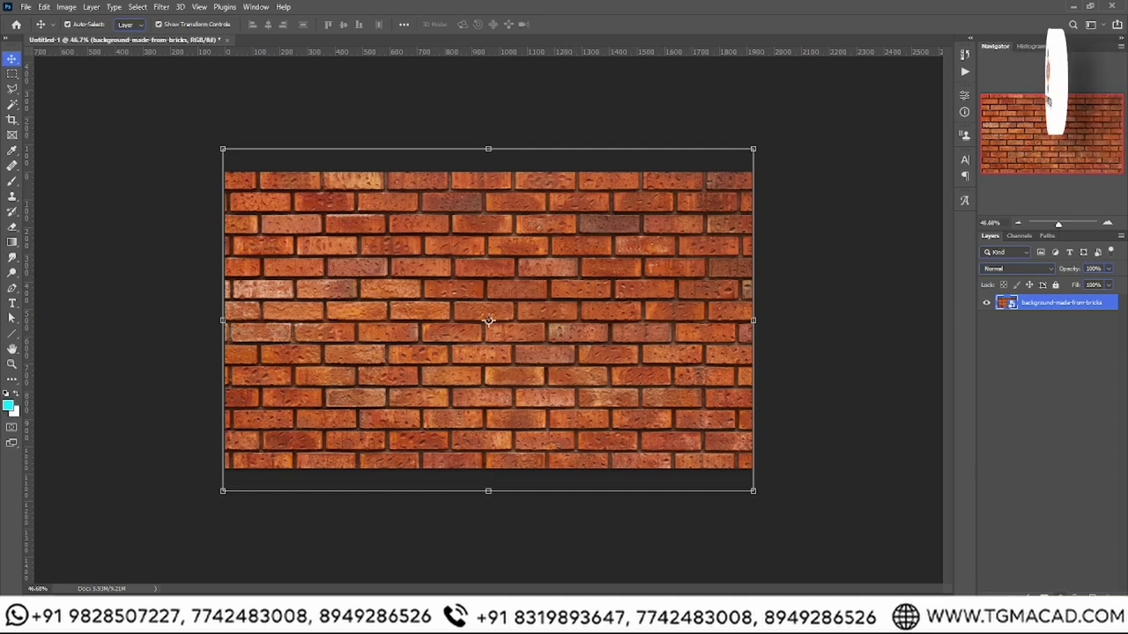
left_click(1068, 592)
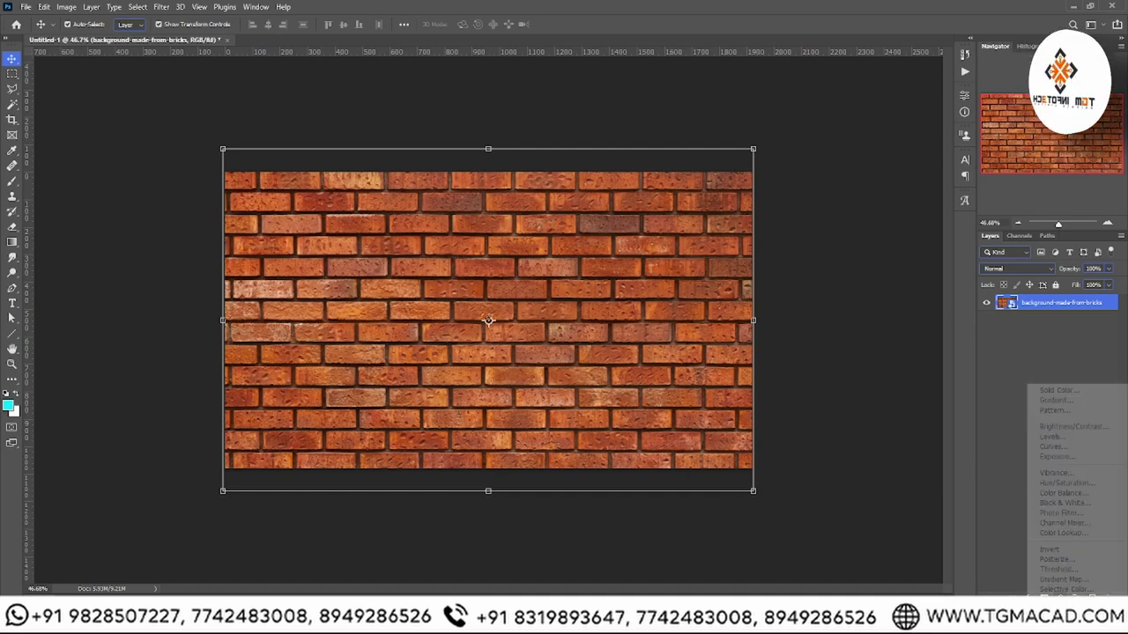
left_click(1065, 483)
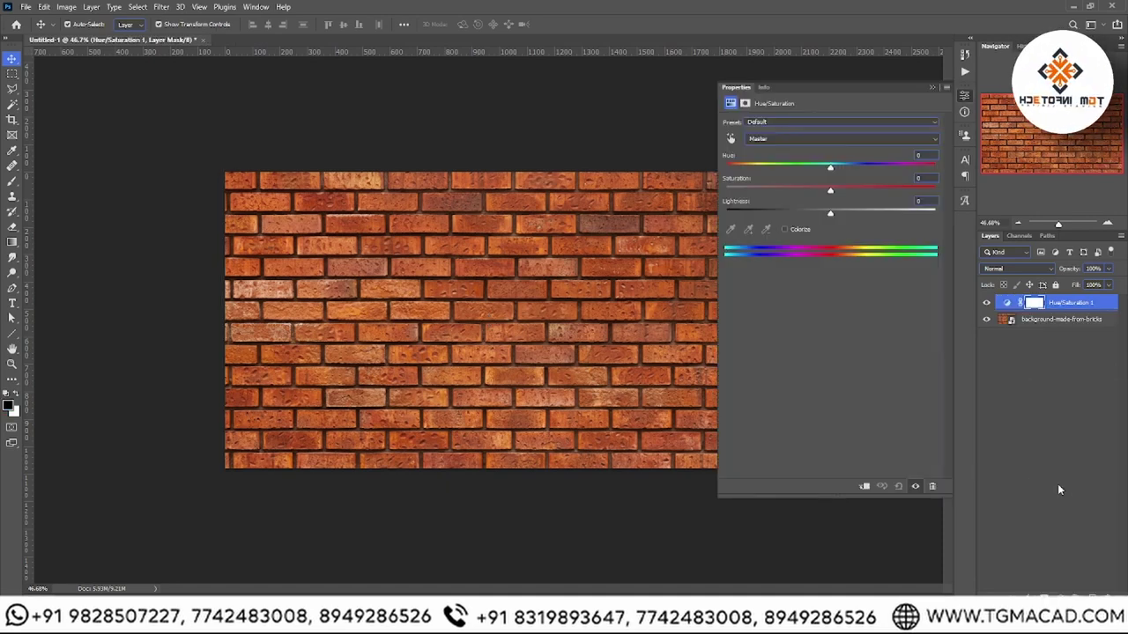
left_click_drag(839, 189, 726, 190)
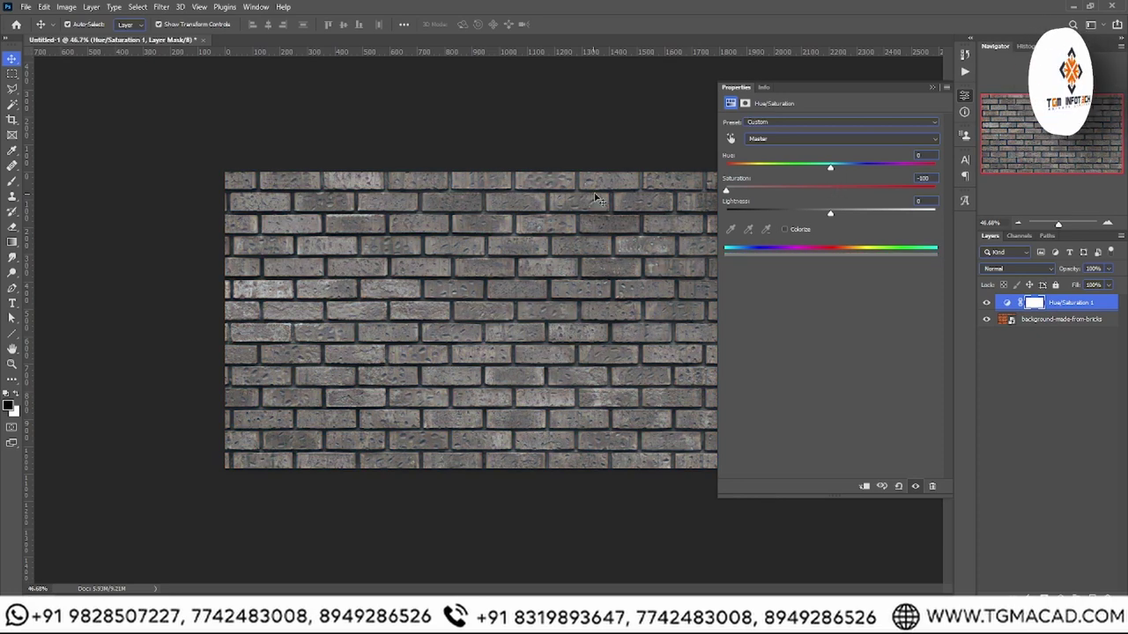
key("backslash")
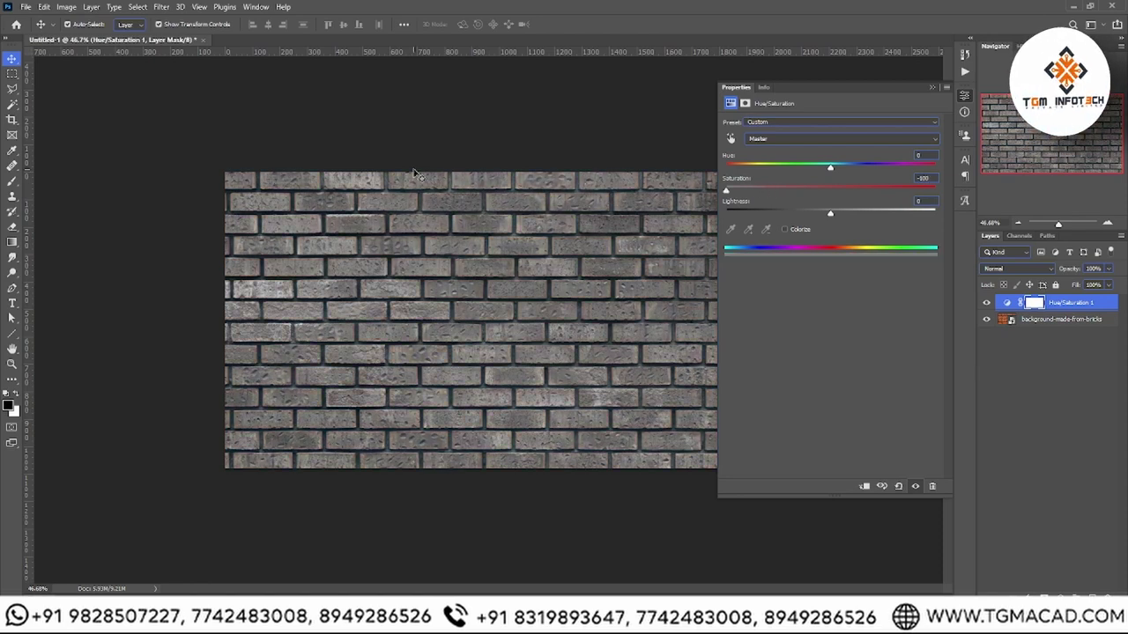
left_click(771, 213)
left_click_drag(726, 190, 733, 216)
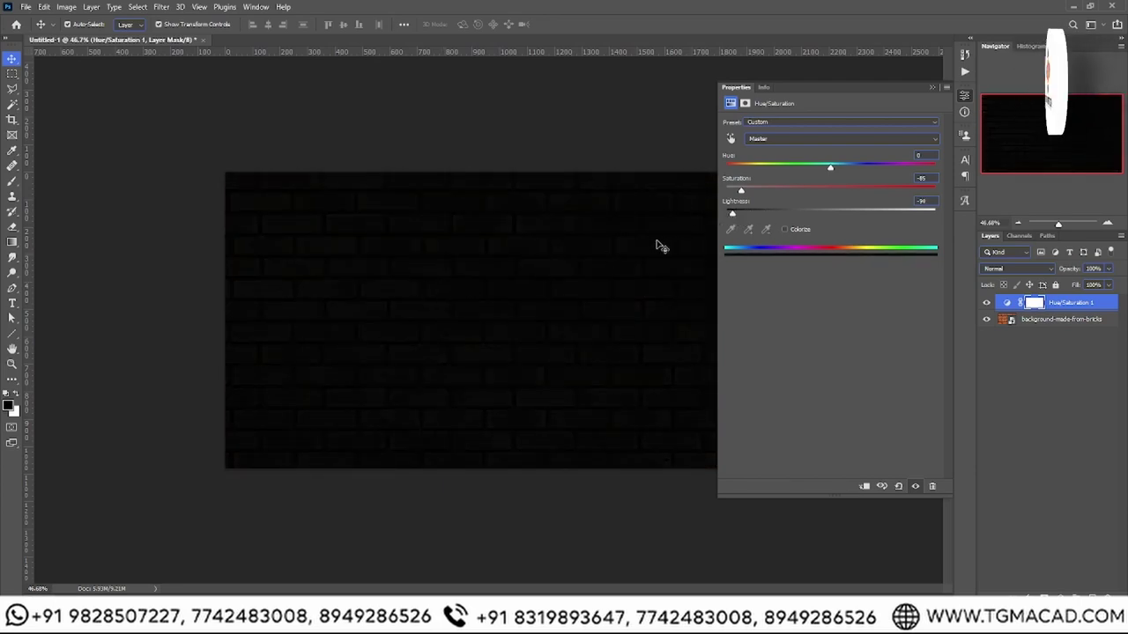
left_click(932, 87)
key("ctrl+0")
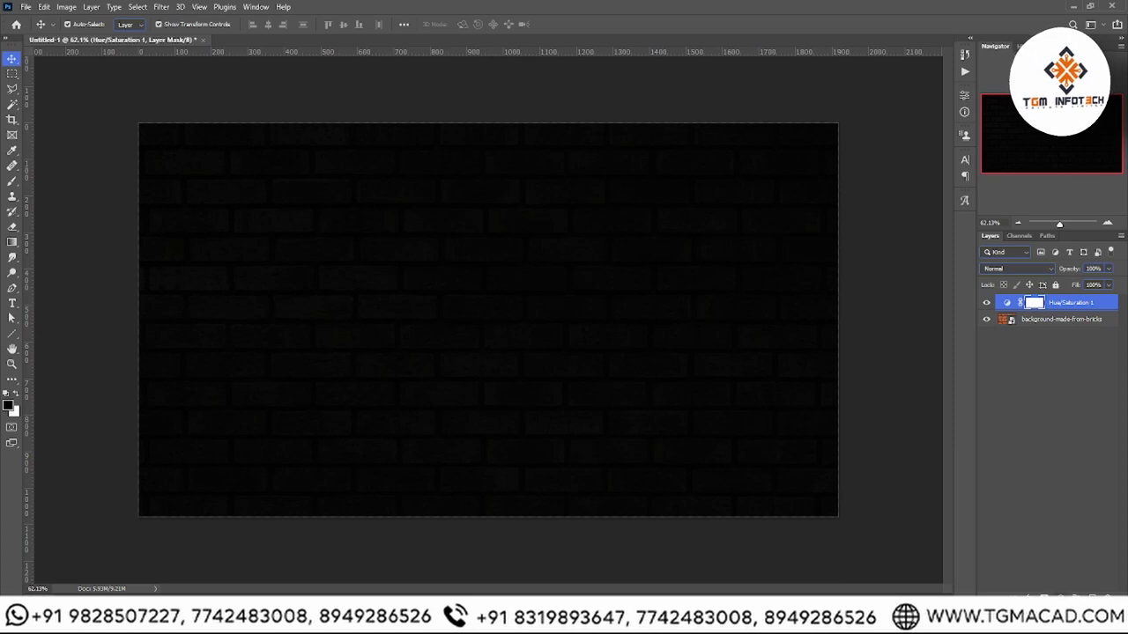
- Reopen the Hue/Saturation adjustment's settings and set its lightness to -83
right_click(1024, 380)
key("Escape")
double_click(1007, 304)
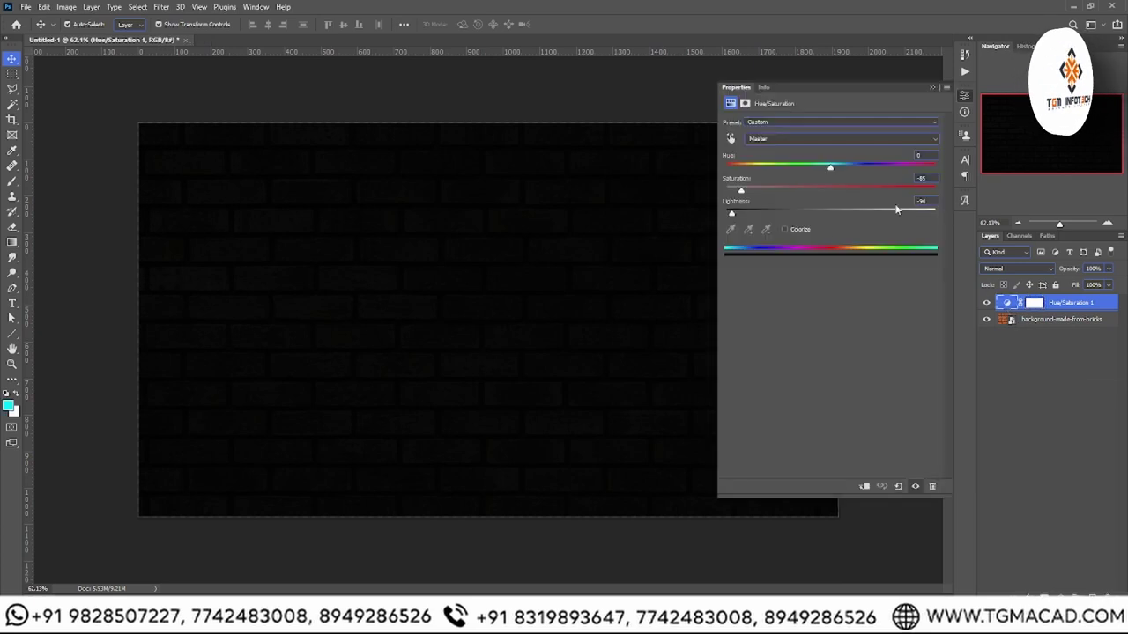
left_click_drag(755, 211, 745, 216)
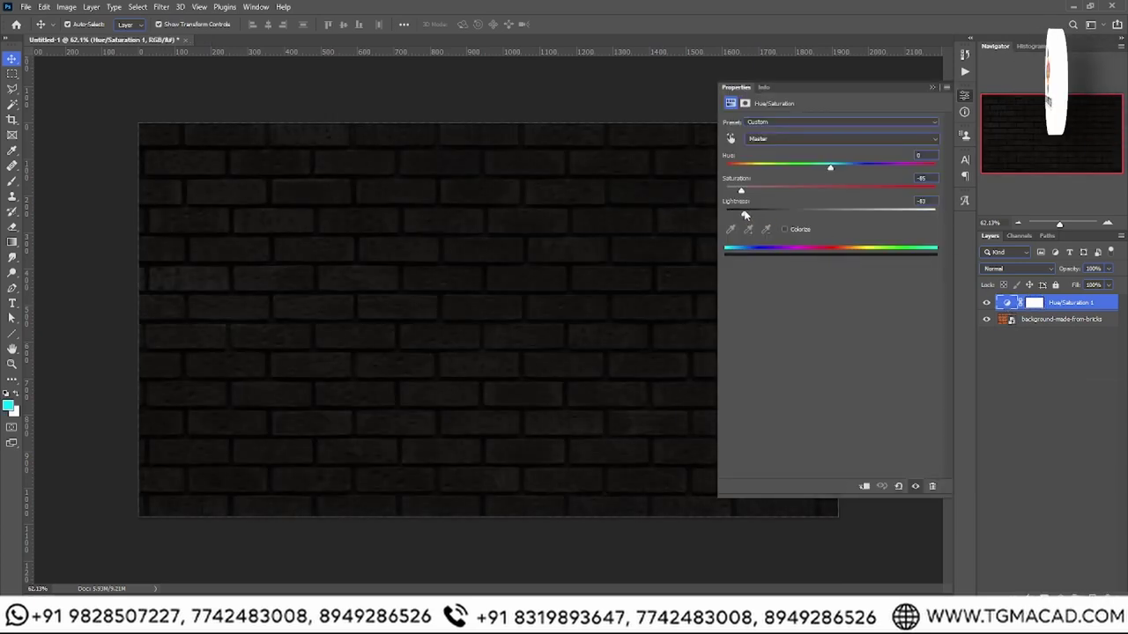
key("ctrl+backslash")
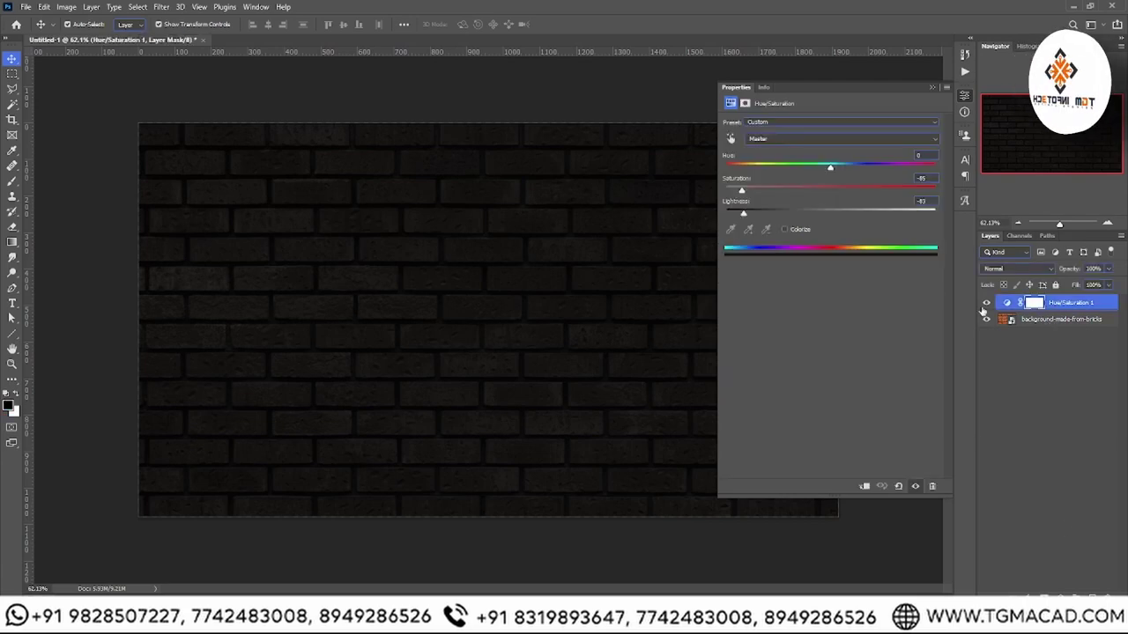
- Add a Curves adjustment with an S-shaped curve, lowering the shadows at input 45 and raising the highlights to output 232 at input 170
left_click(1080, 593)
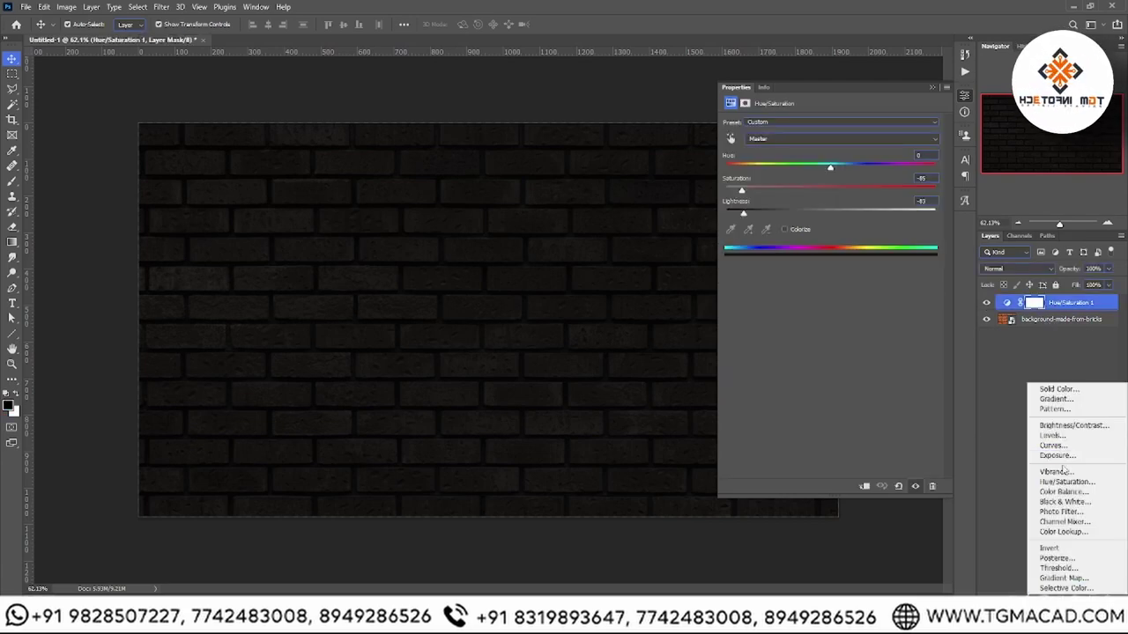
left_click(1065, 445)
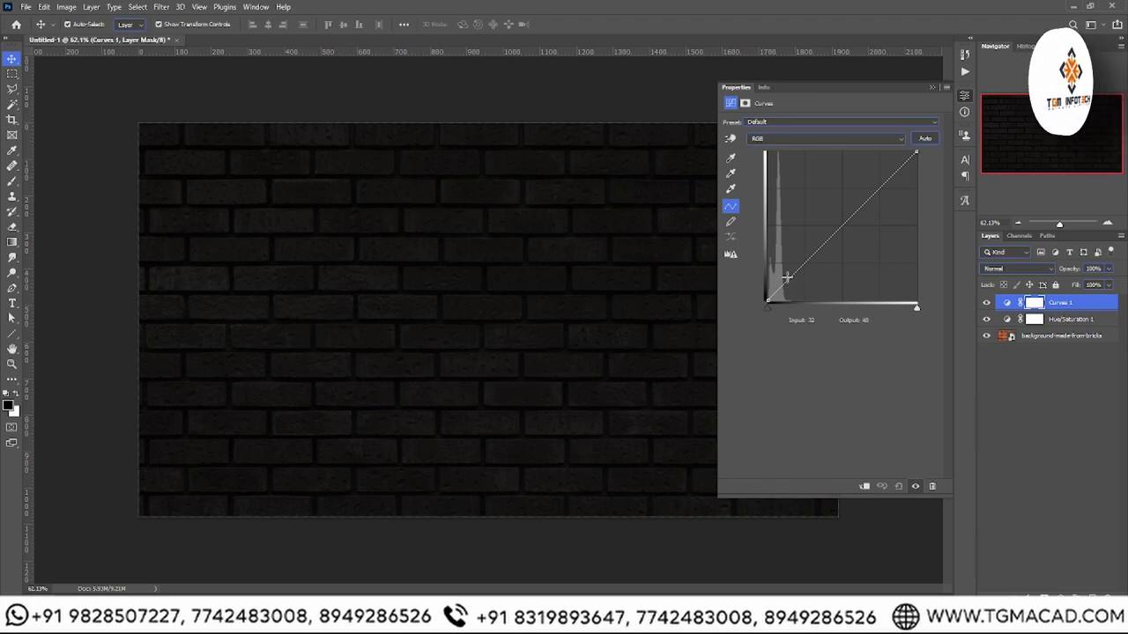
left_click_drag(786, 278, 792, 291)
left_click_drag(878, 212, 867, 165)
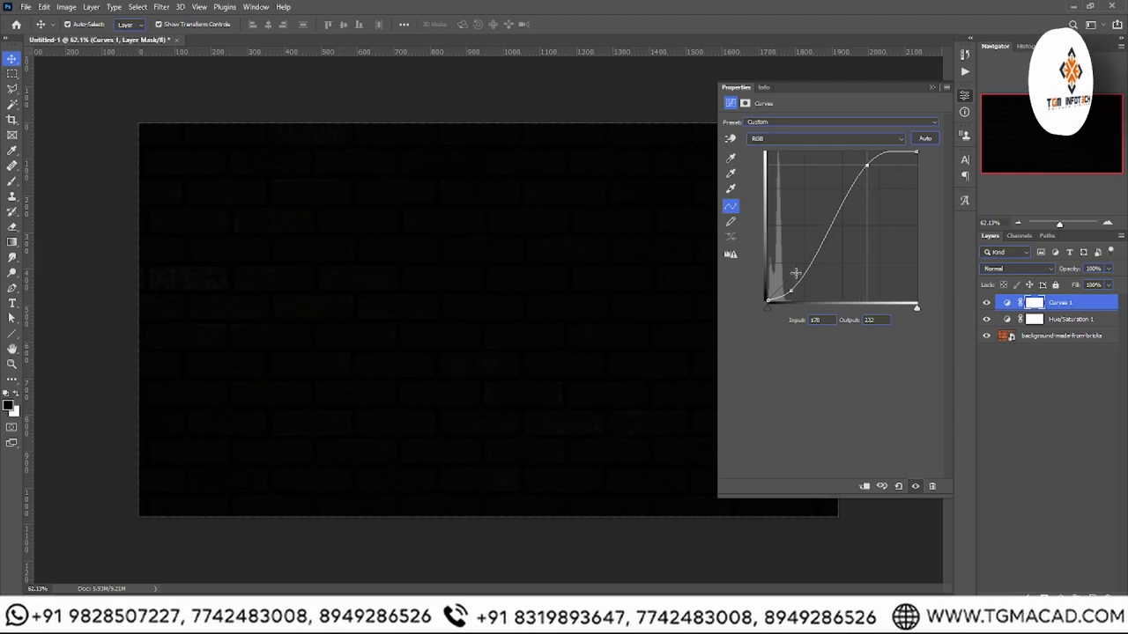
left_click_drag(790, 290, 794, 289)
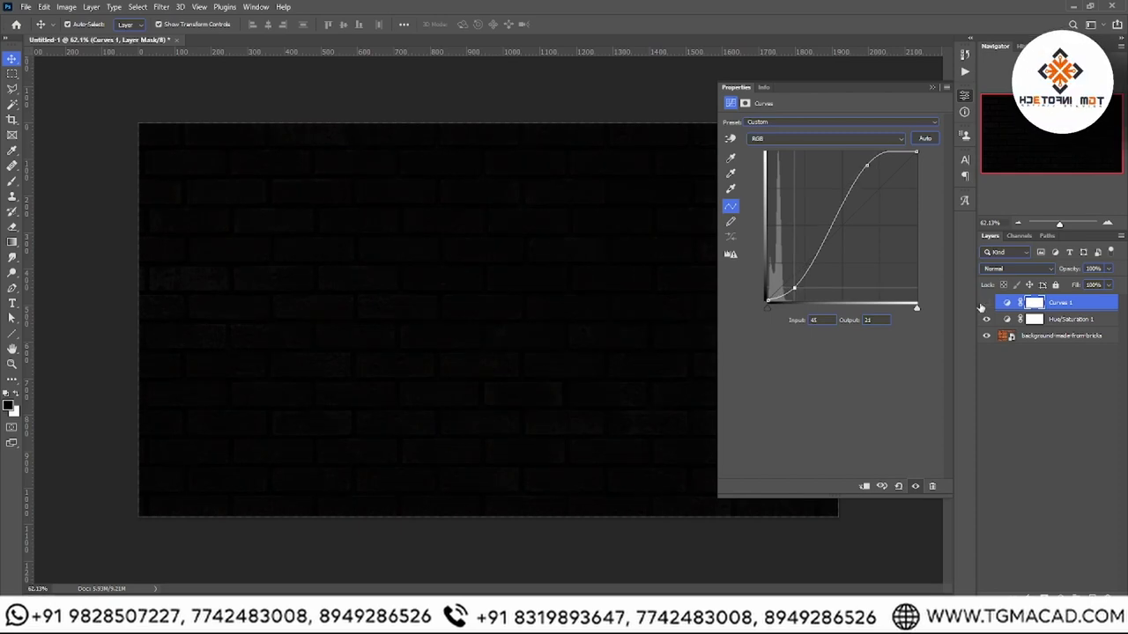
- Compare the brick wall with and without the Curves and Hue/Saturation adjustments by toggling layer visibility
left_click(986, 303)
left_click(986, 303)
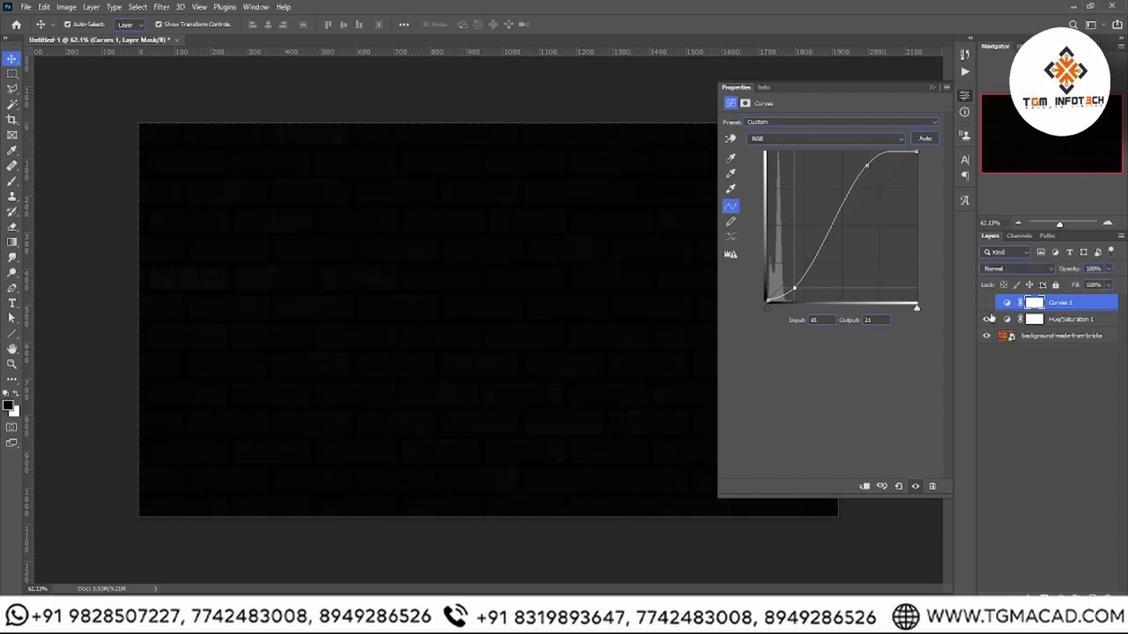
left_click(988, 336, "alt")
left_click_drag(985, 303, 984, 319)
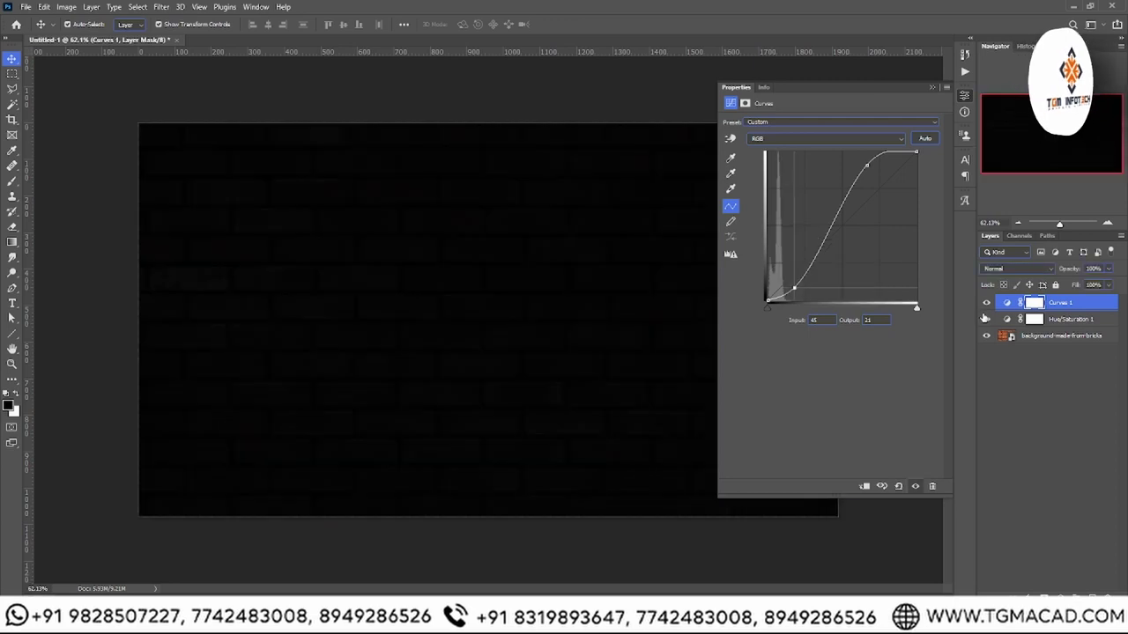
- Add a new layer above the Curves adjustment and place the text "Neon" on it near the middle of the wall
left_click(931, 86)
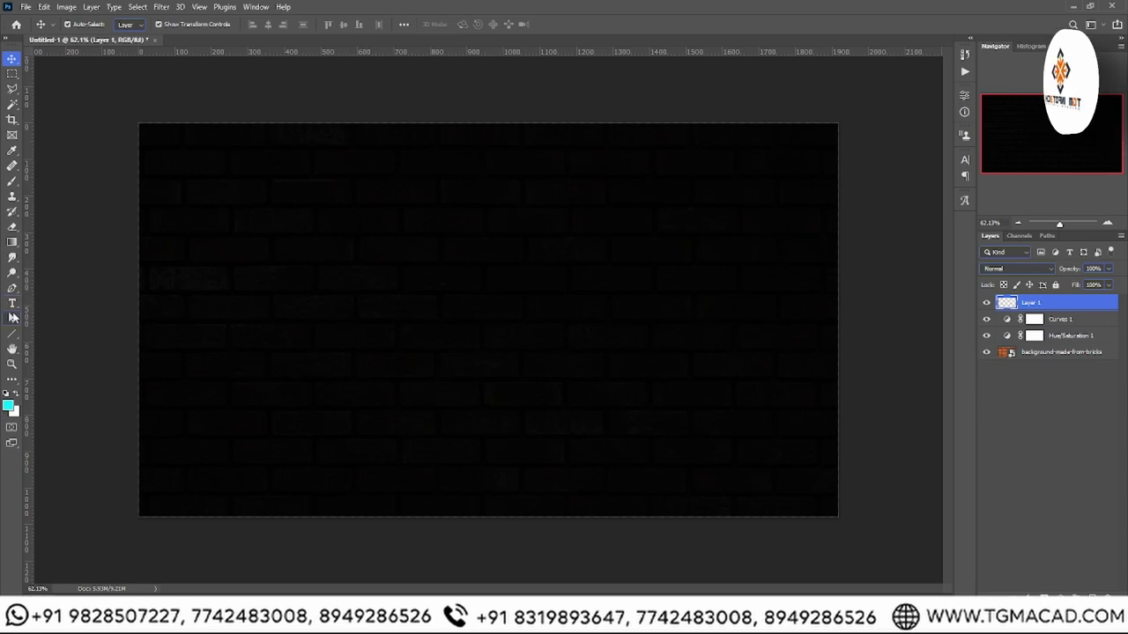
left_click(13, 316)
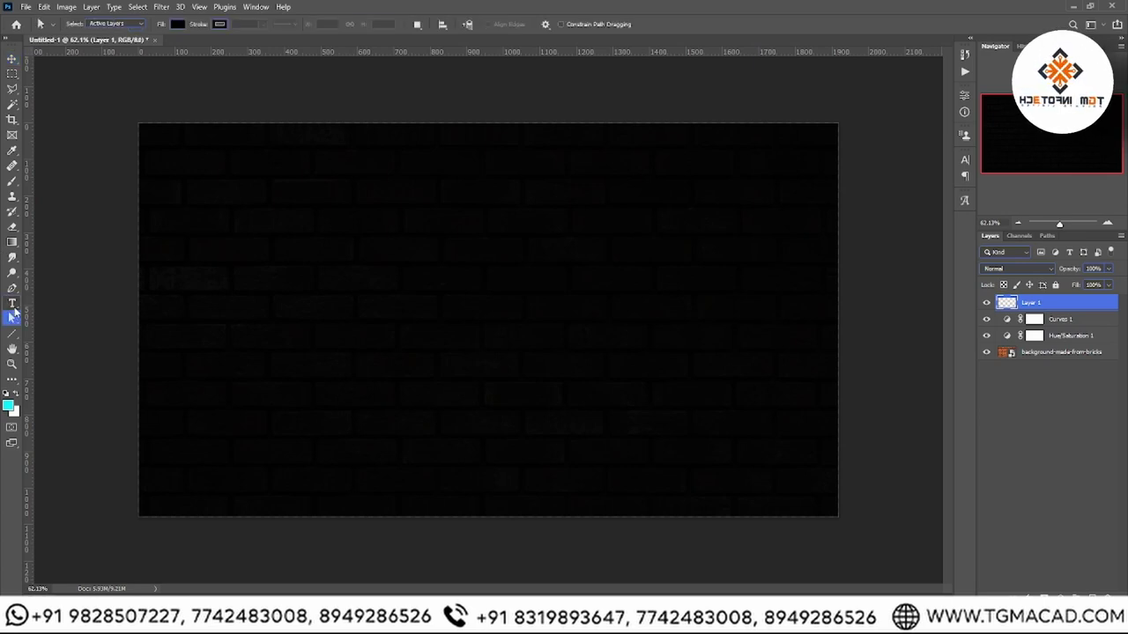
left_click(13, 304)
left_click(410, 300)
type("NE")
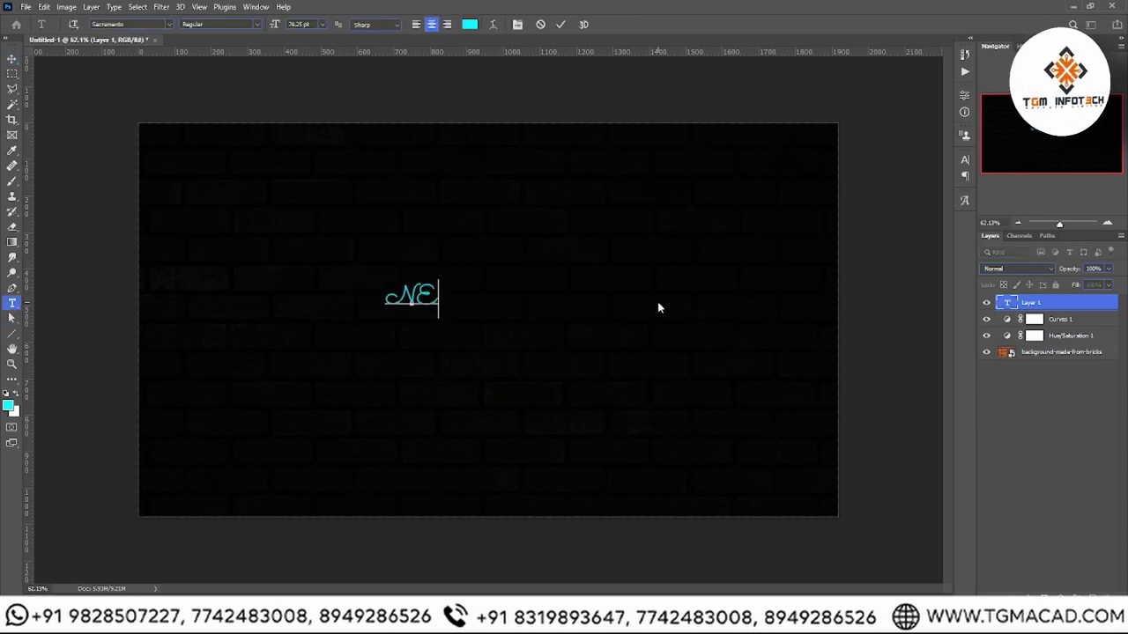
type("on")
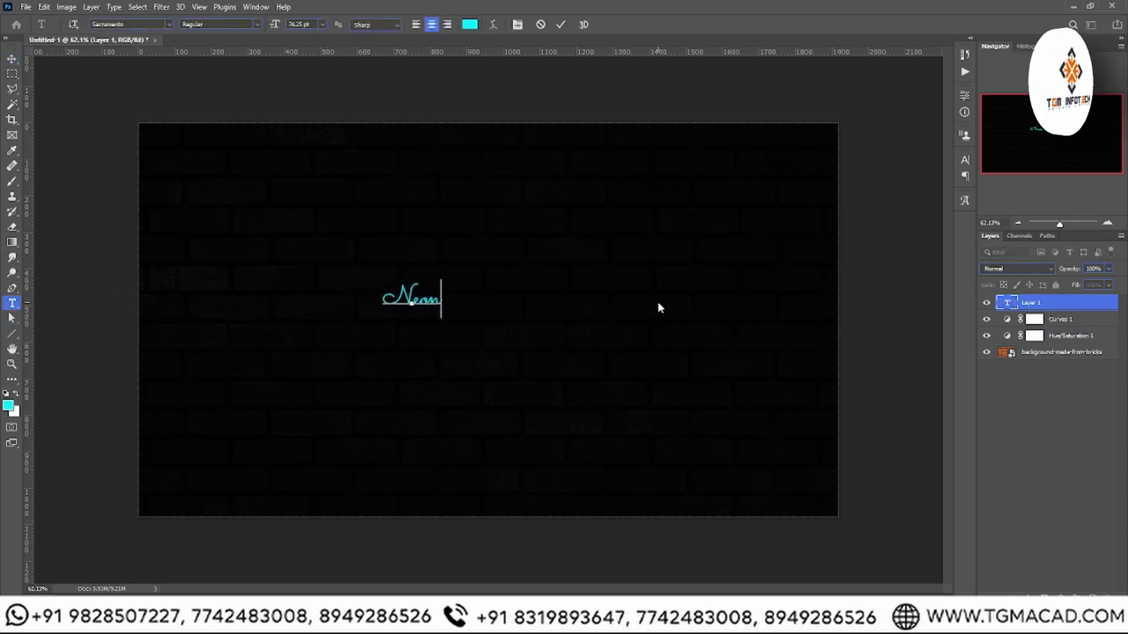
left_click(13, 59)
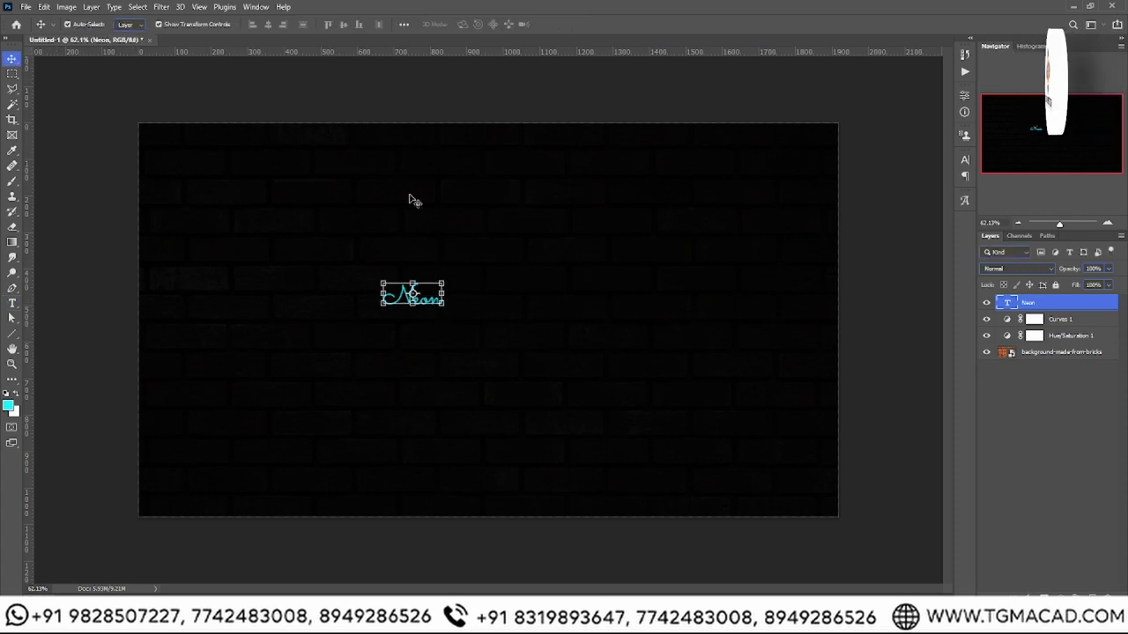
- Scale the "Neon" text up to about 530 px wide near the centre of the canvas
left_click_drag(443, 282, 571, 299)
key("Return")
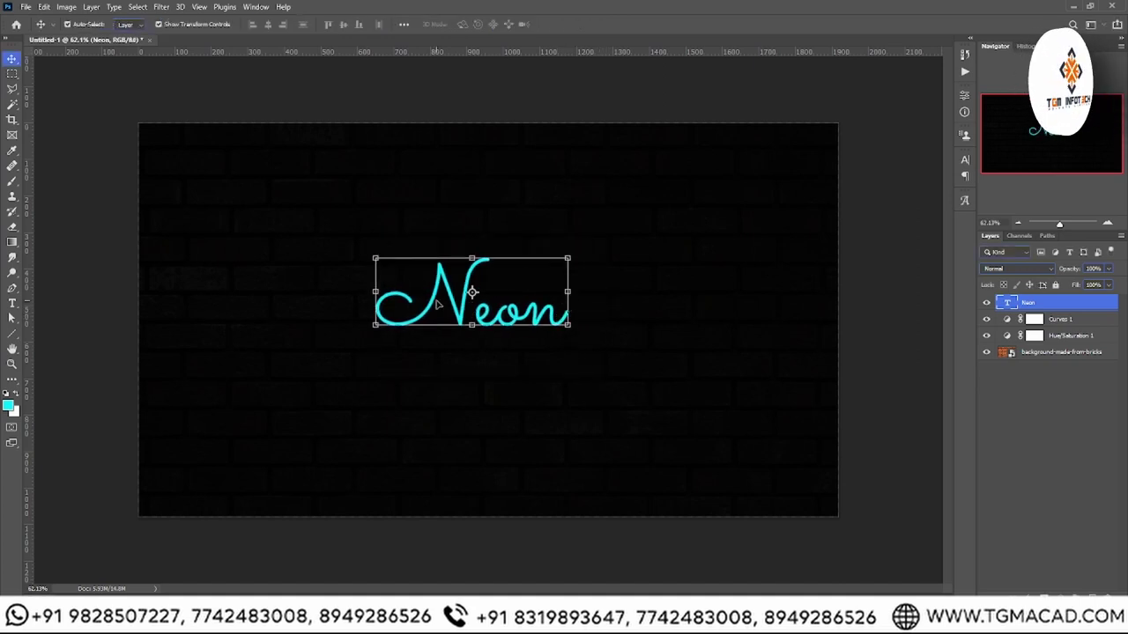
left_click_drag(509, 322, 511, 319)
scroll(511, 319, "up", 1)
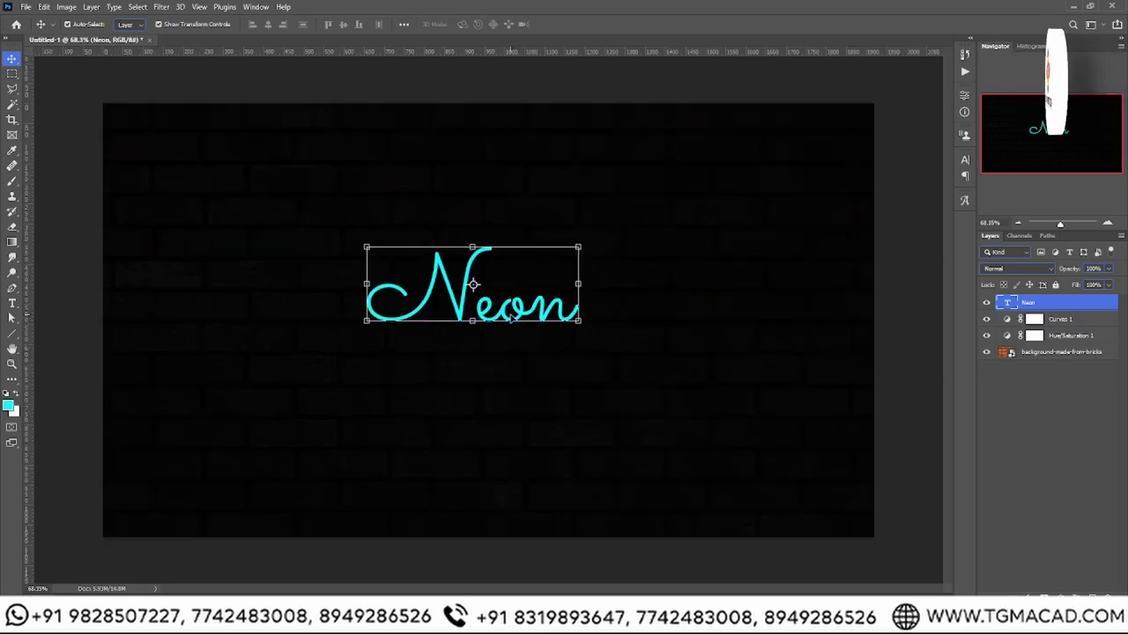
- Change the colour of the "Neon" text to white
scroll(511, 319, "down", 2)
scroll(511, 319, "up", 2)
scroll(511, 319, "down", 1)
double_click(507, 318)
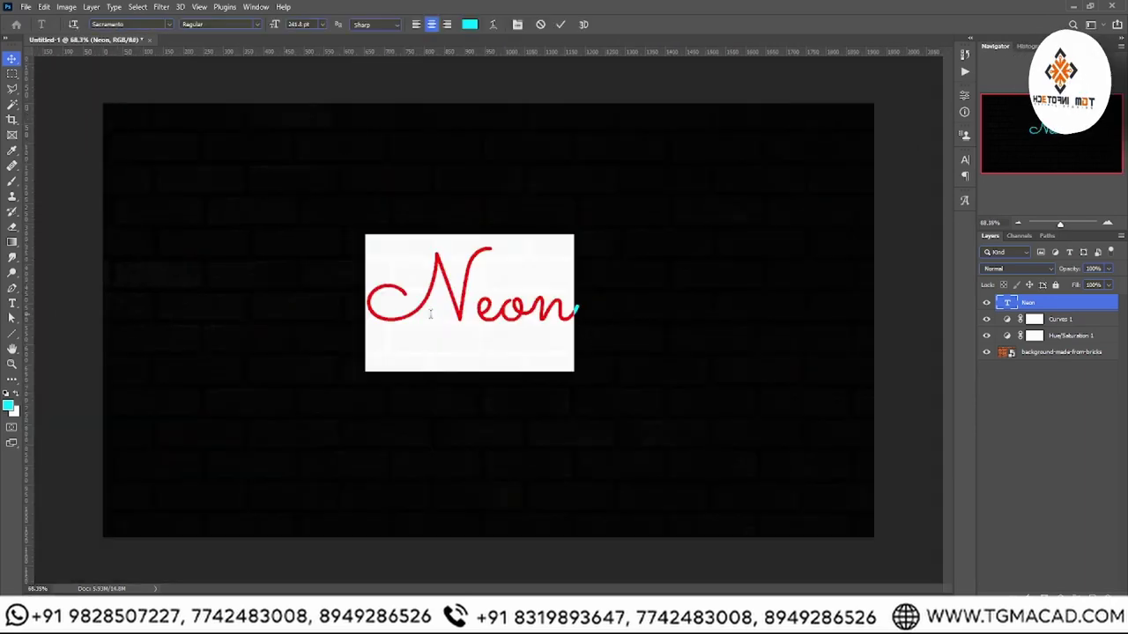
left_click(18, 398)
key("ctrl+h")
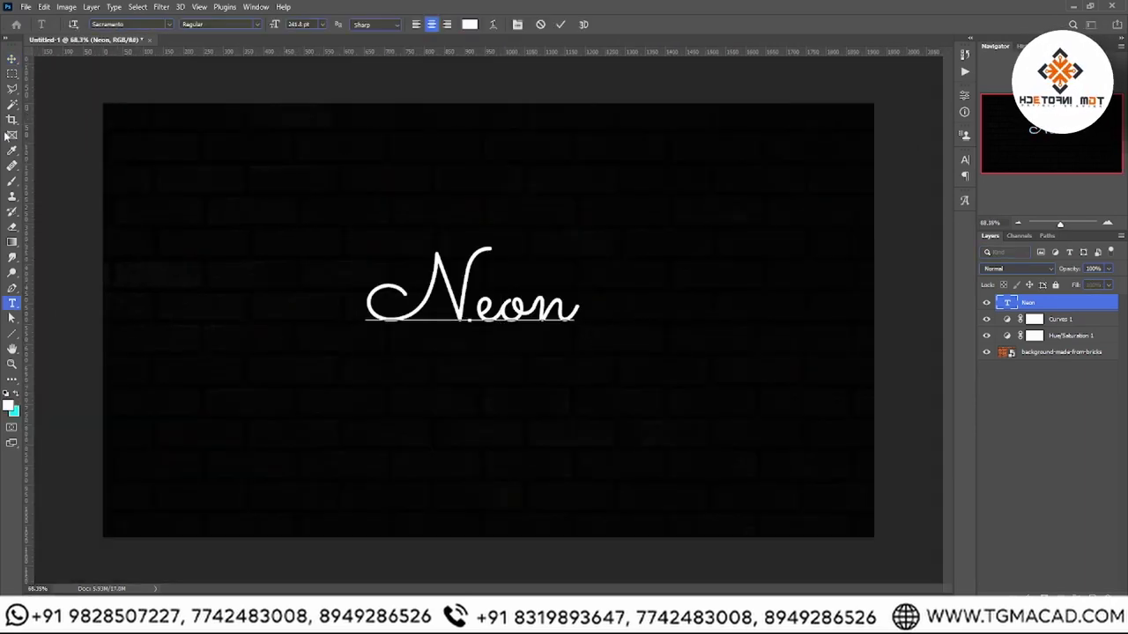
left_click(12, 60)
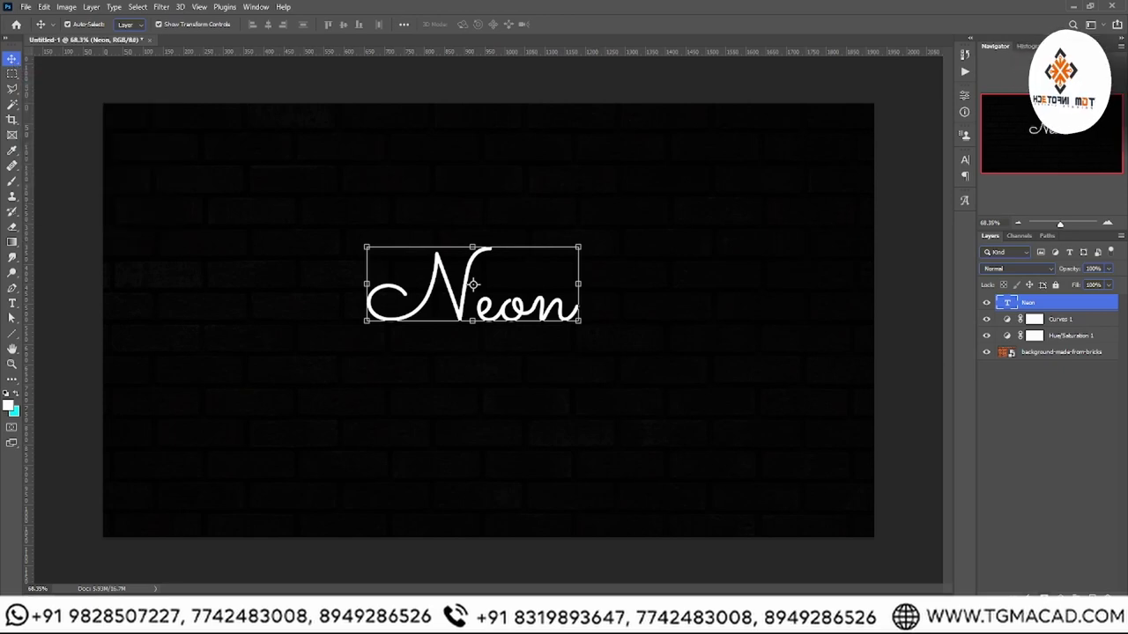
- Add an Outer Glow to the "Neon" text from the default settings, with 68% opacity and a size of about 49 px
left_click(1022, 596)
left_click(1048, 580)
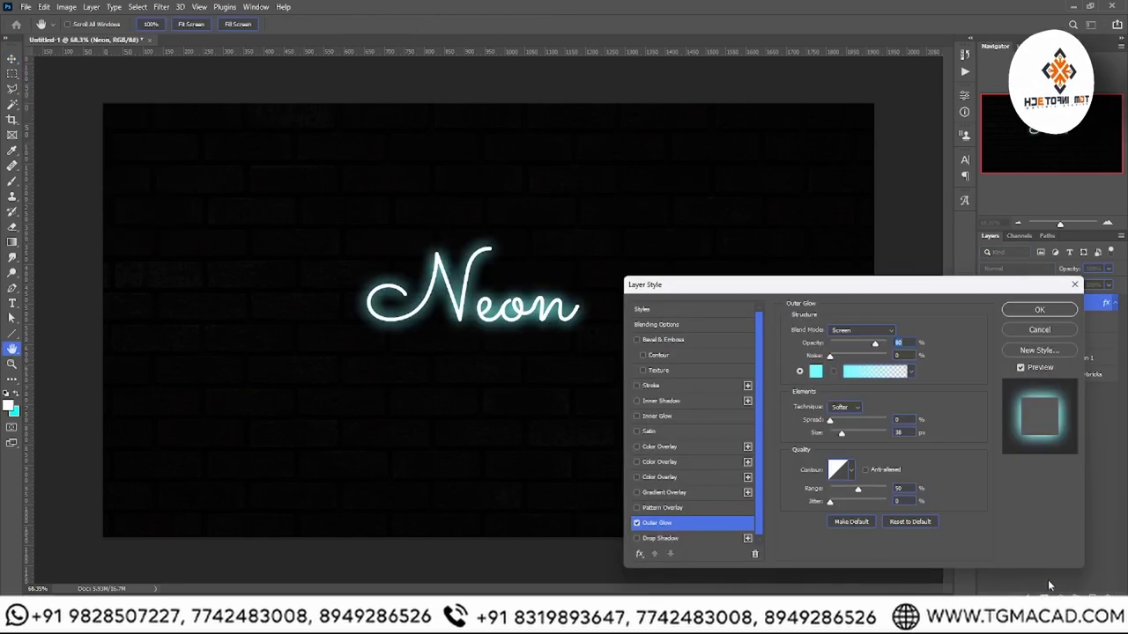
left_click(902, 522)
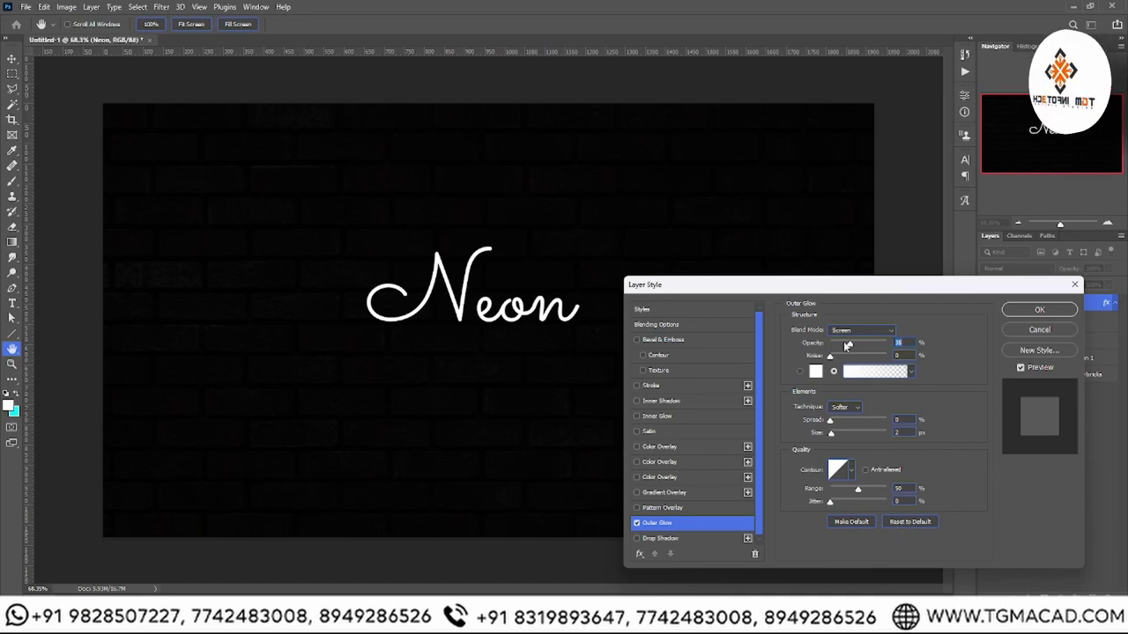
left_click_drag(846, 346, 866, 347)
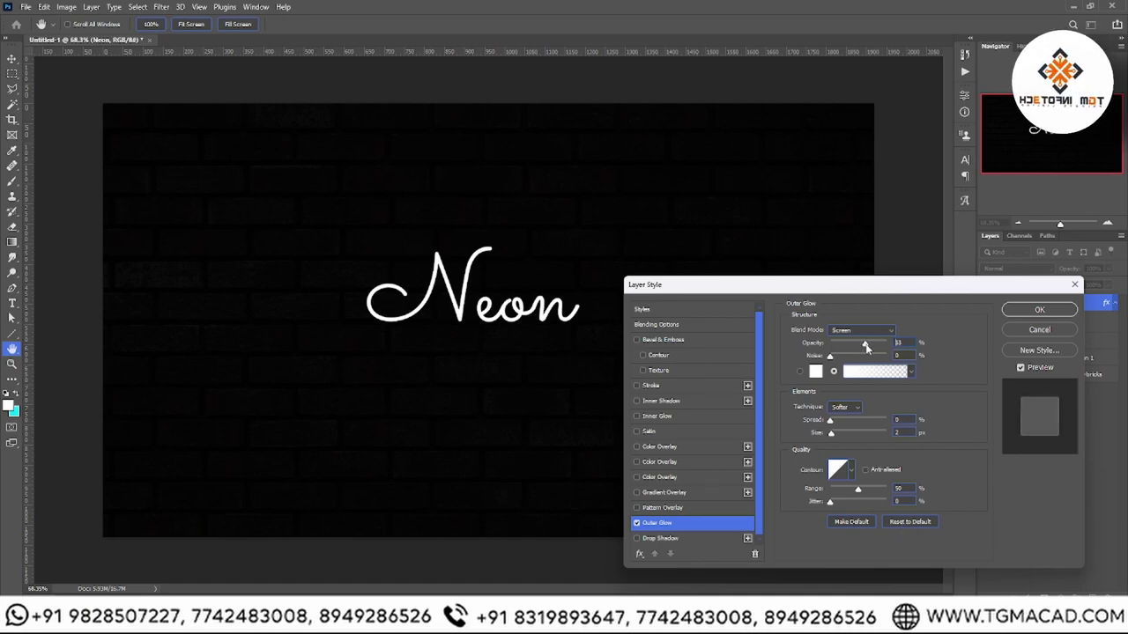
left_click_drag(829, 436, 843, 434)
- Try several hues for the Outer Glow colour and set it to bright cyan #01d8ff
left_click(816, 373)
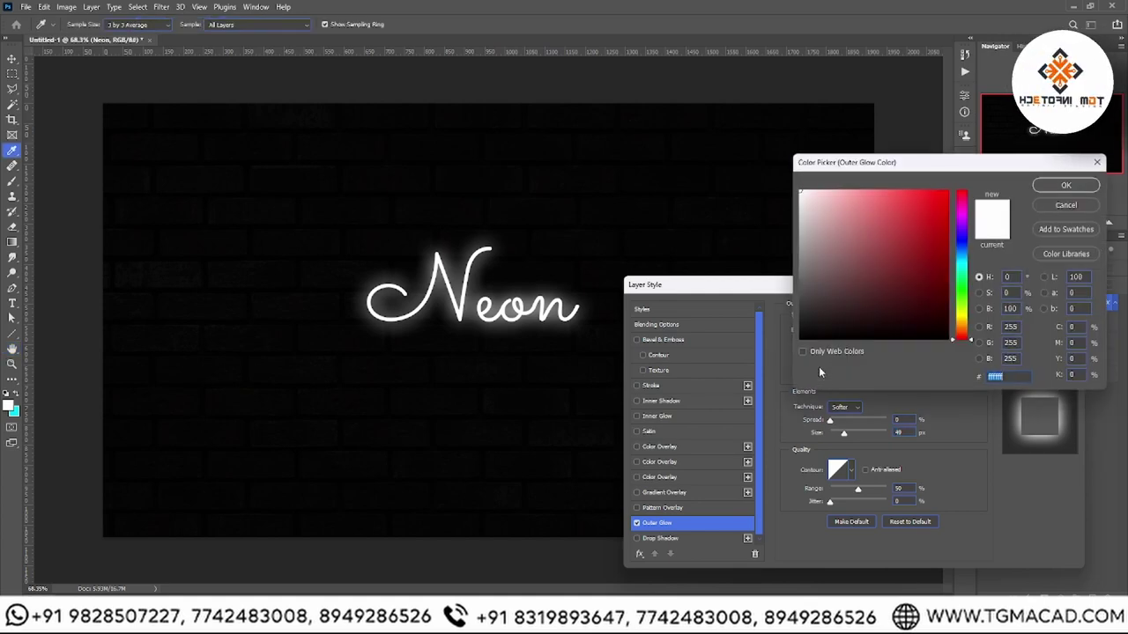
type("ff0000")
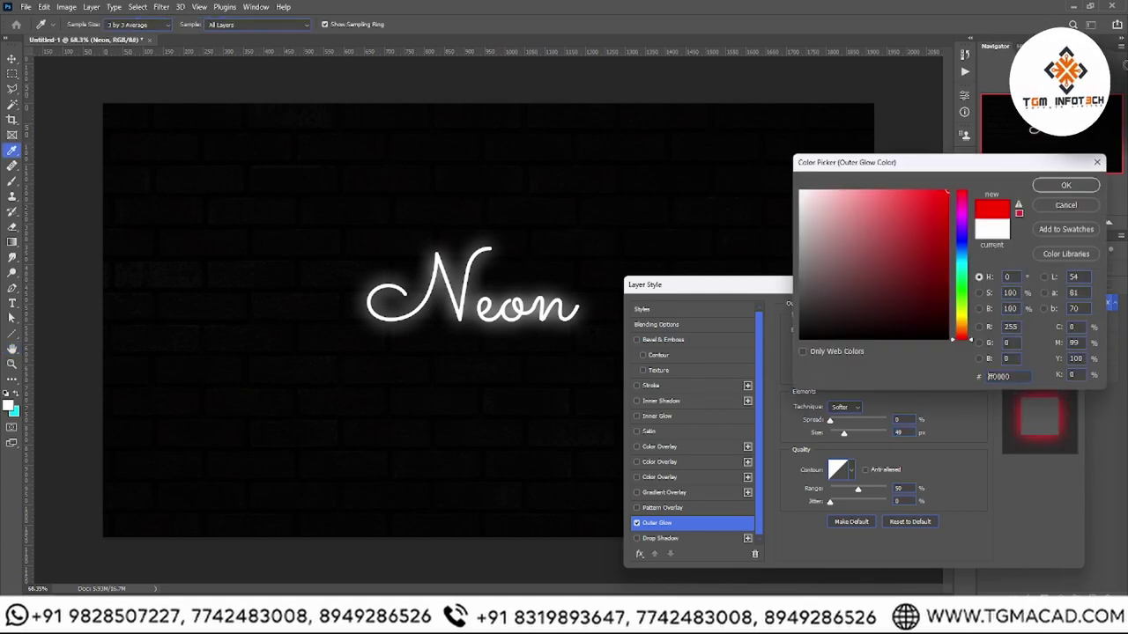
left_click(964, 255)
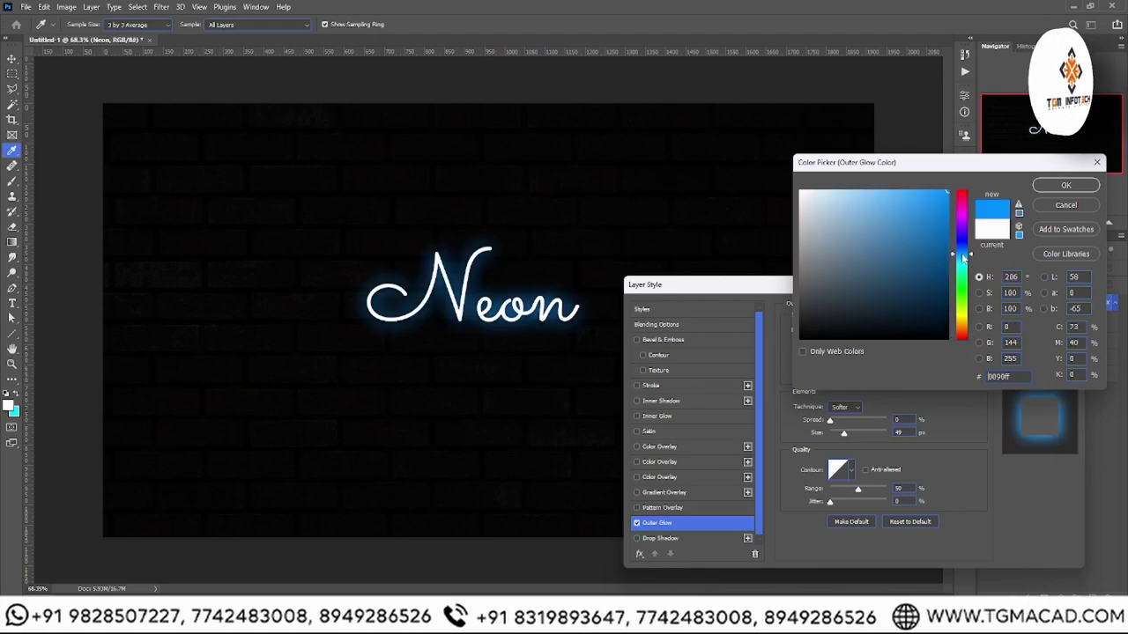
left_click(971, 287)
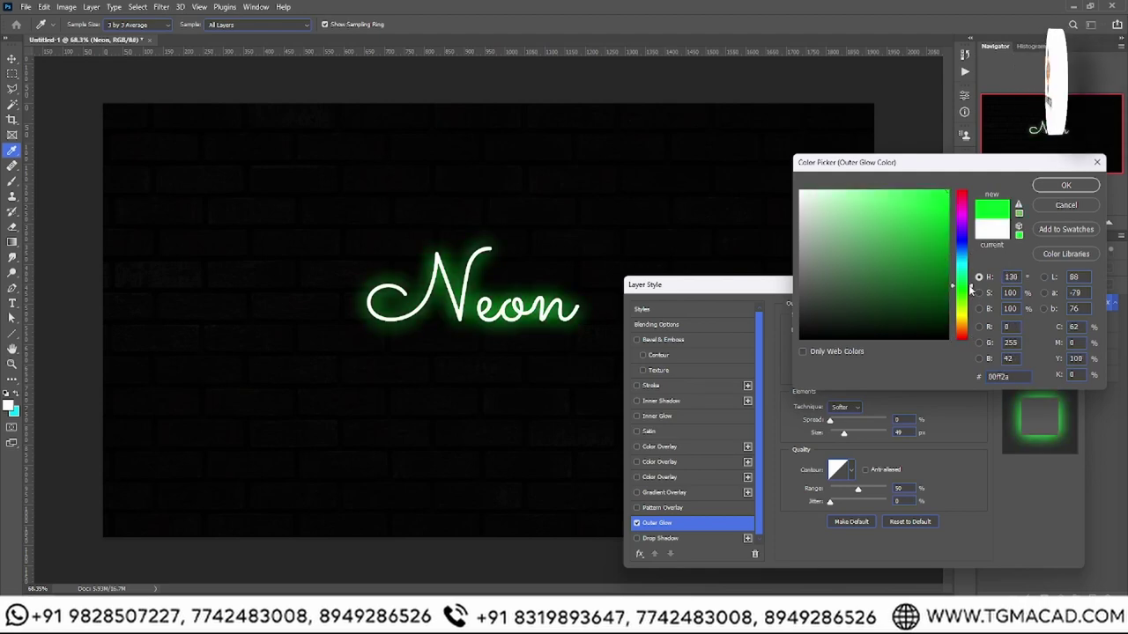
left_click_drag(959, 238, 966, 257)
left_click(959, 252)
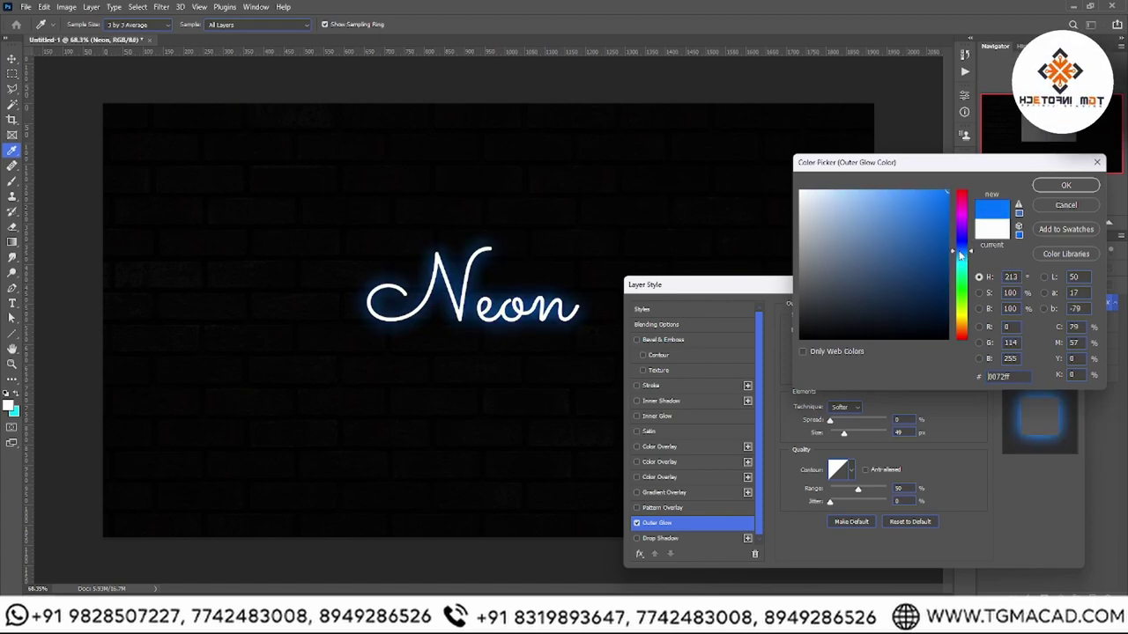
left_click(961, 257)
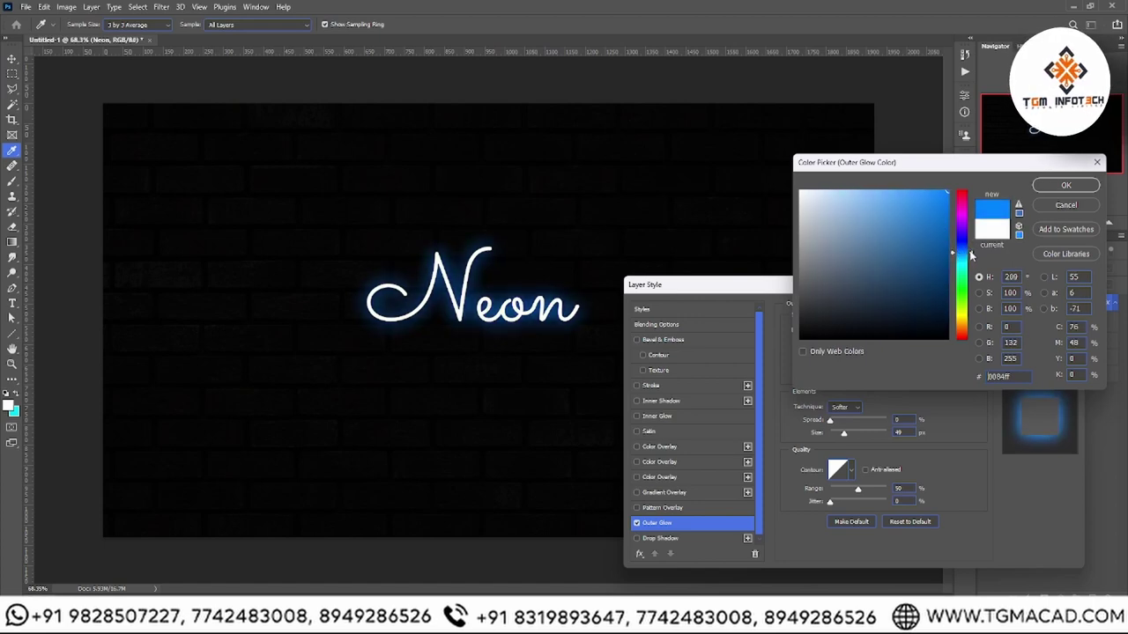
left_click(962, 257)
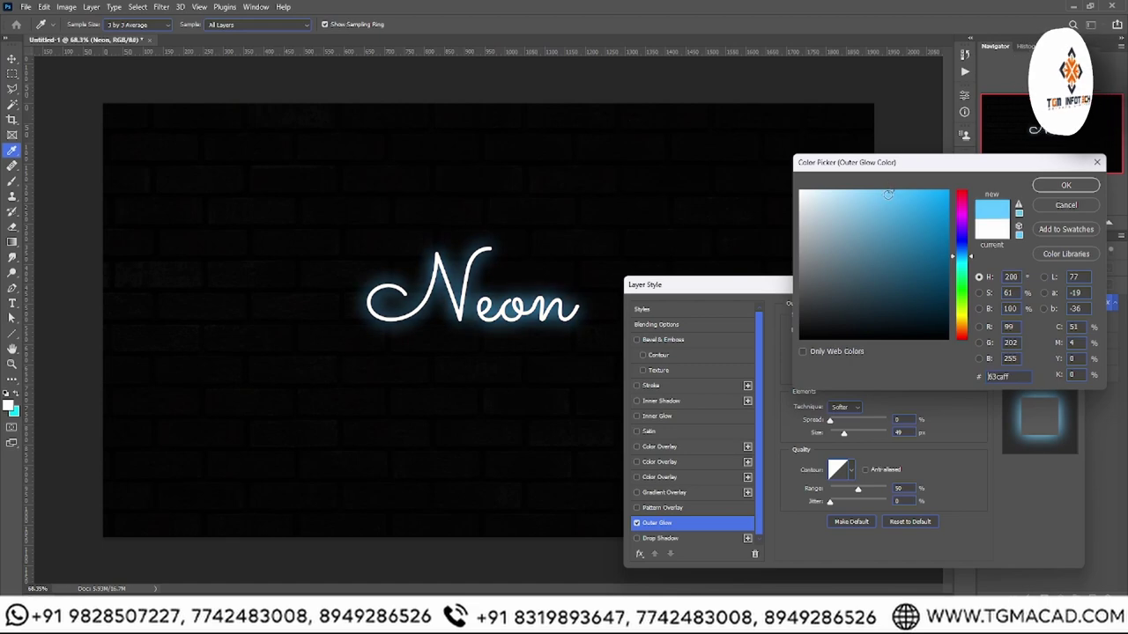
left_click(903, 187)
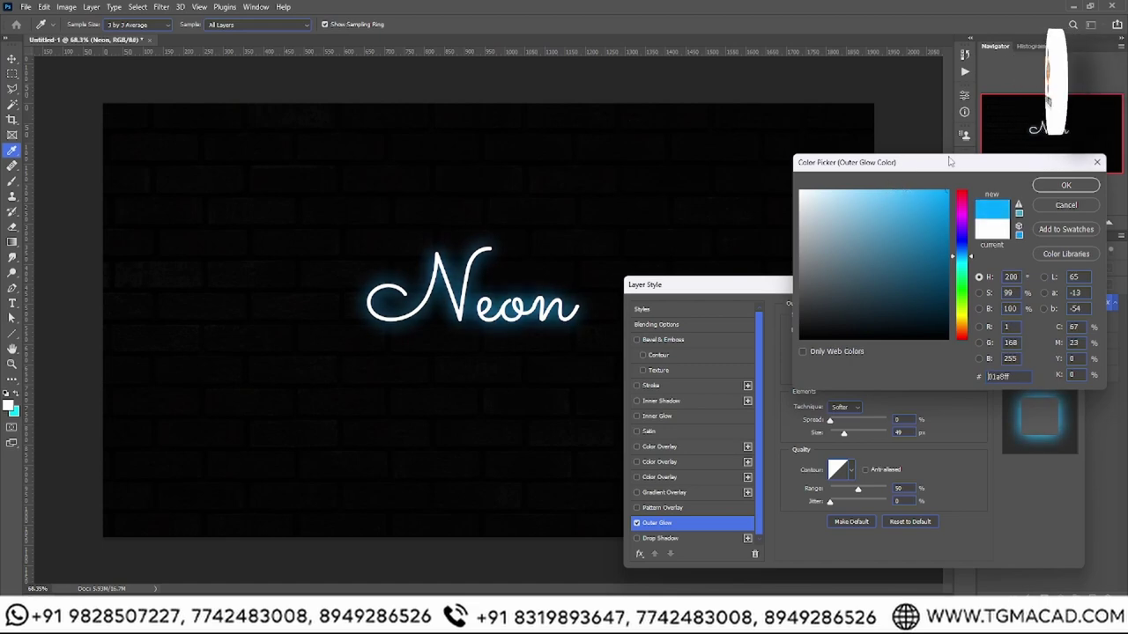
left_click(990, 167)
left_click_drag(958, 218, 970, 265)
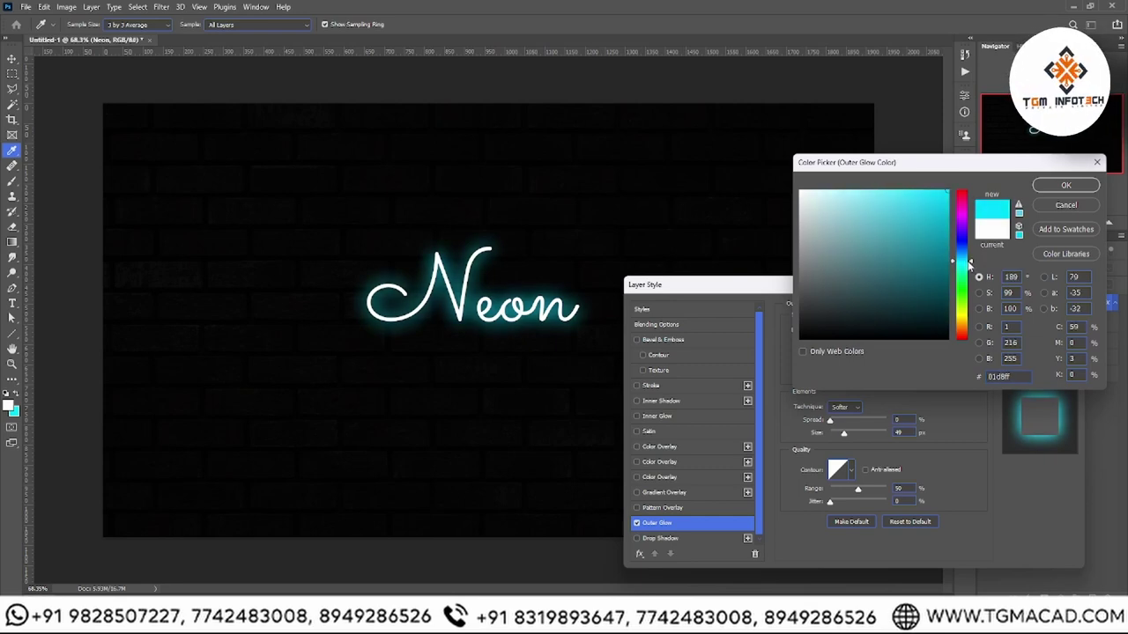
left_click(1066, 186)
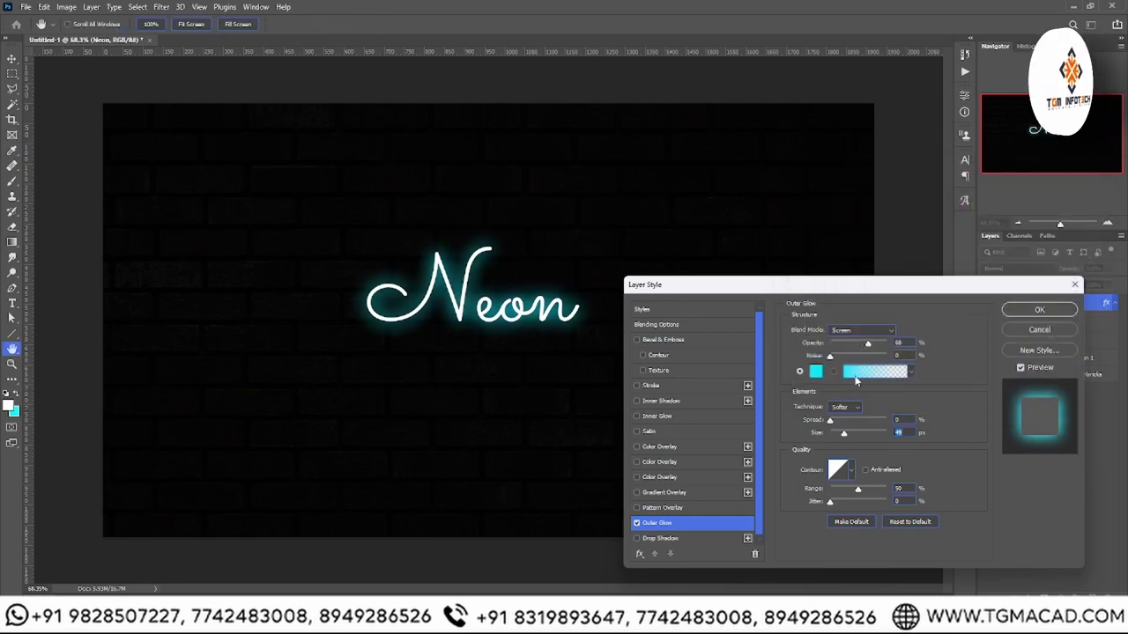
- Reduce the Outer Glow size to 30 px, apply the layer style and inspect the glow around the text
mouse_move(854, 437)
left_mouse_down()
mouse_move(876, 438)
mouse_move(839, 437)
left_mouse_up()
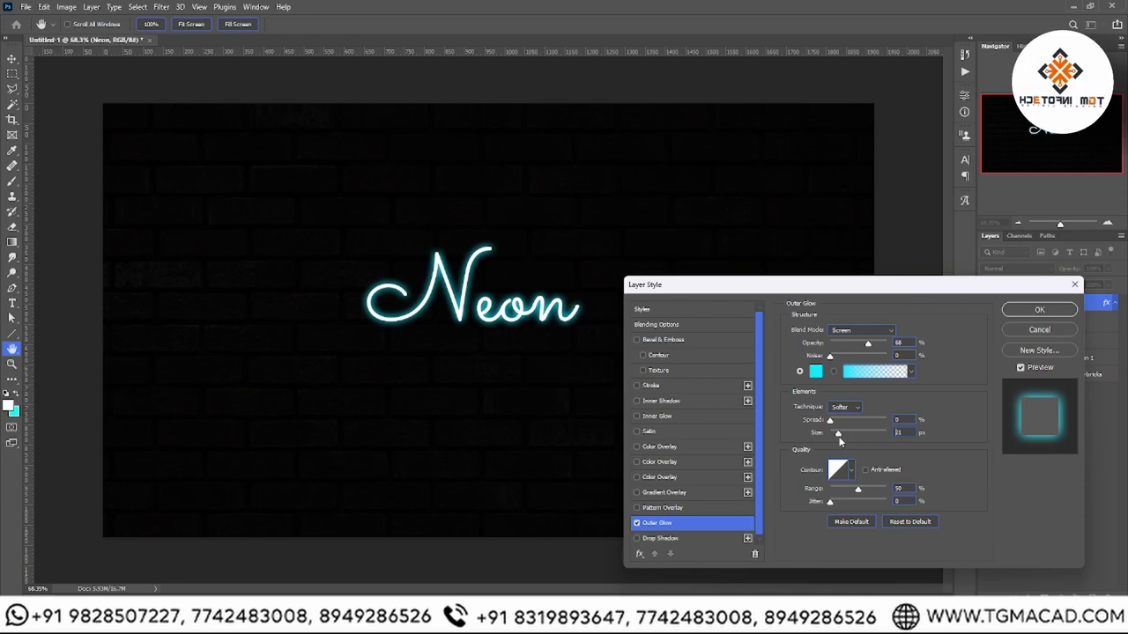
left_click_drag(839, 438, 843, 438)
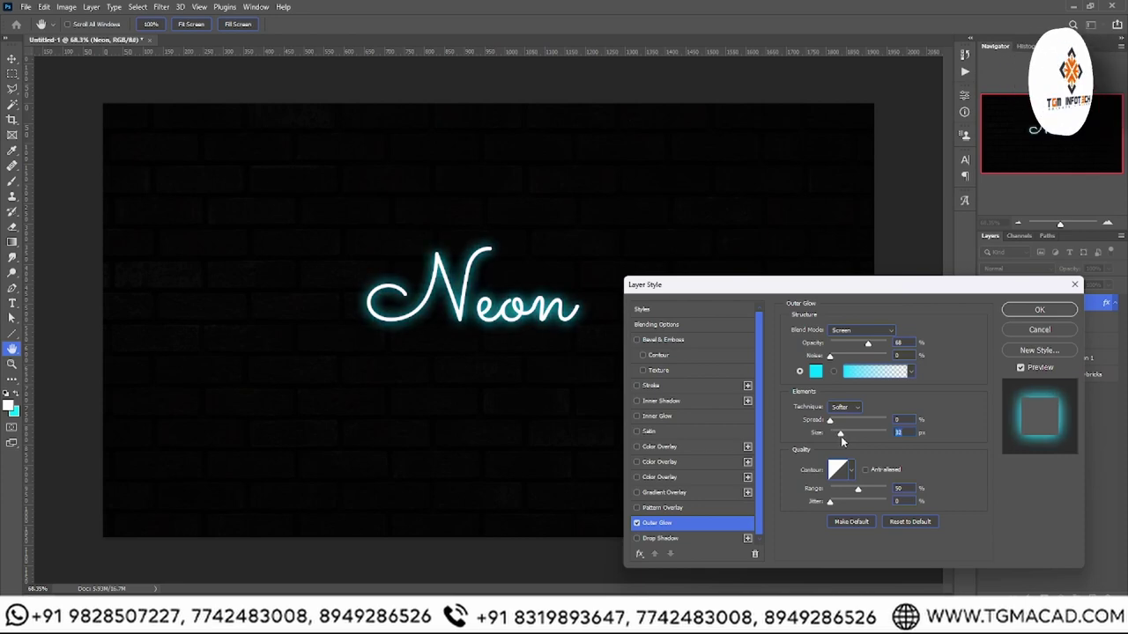
key("Return")
scroll(559, 326, "up", 3)
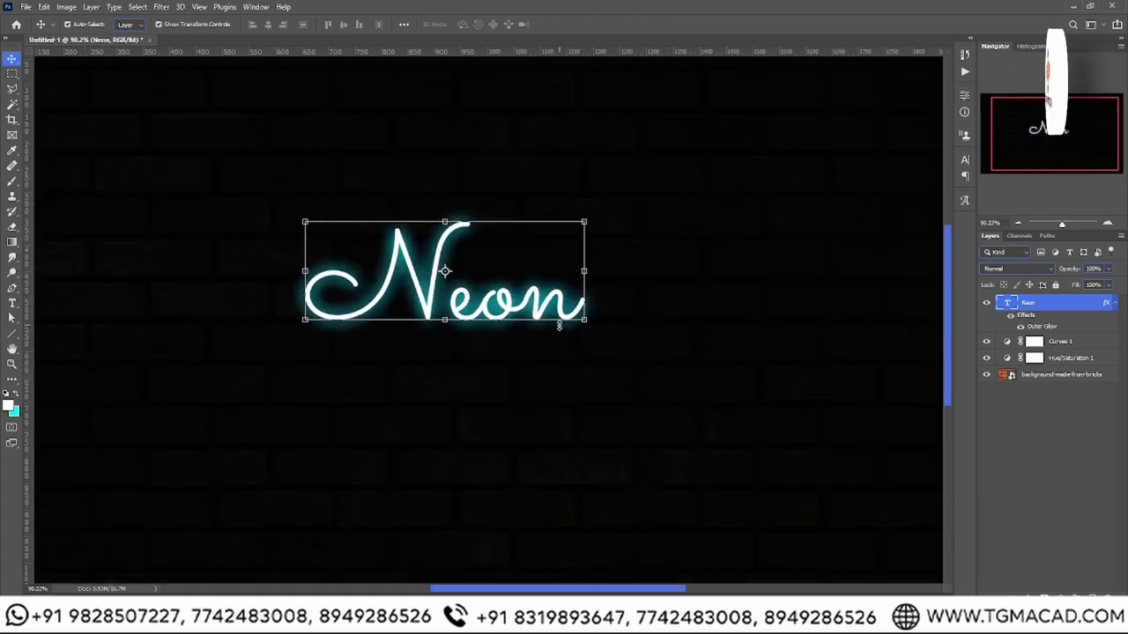
scroll(559, 326, "up", 2)
scroll(373, 239, "down", 5)
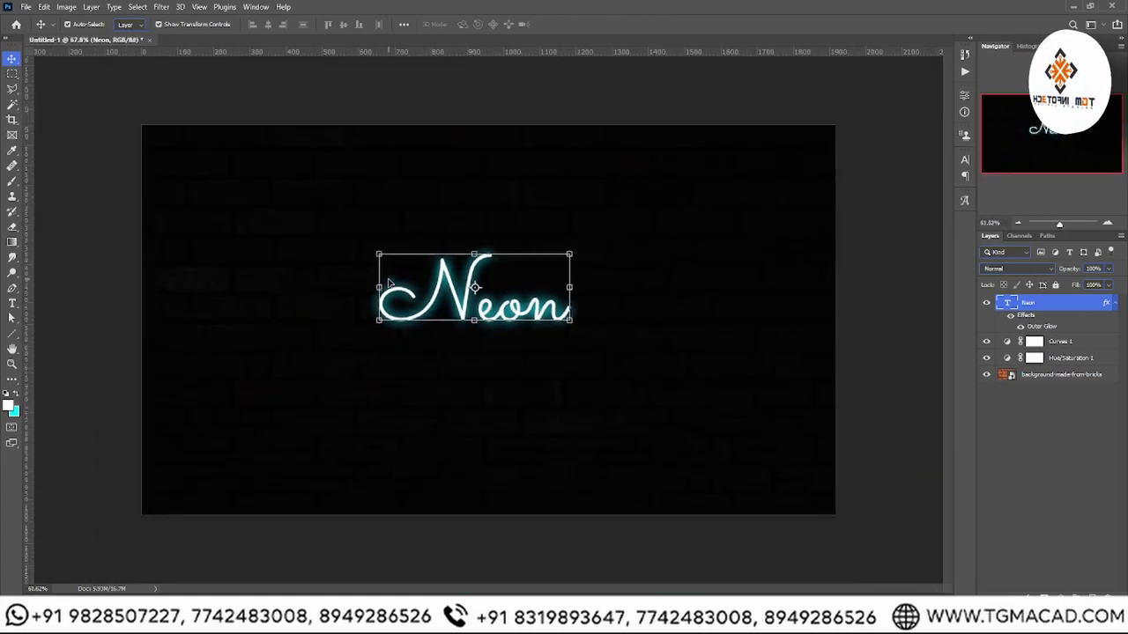
scroll(485, 289, "up", 1)
scroll(494, 290, "down", 1)
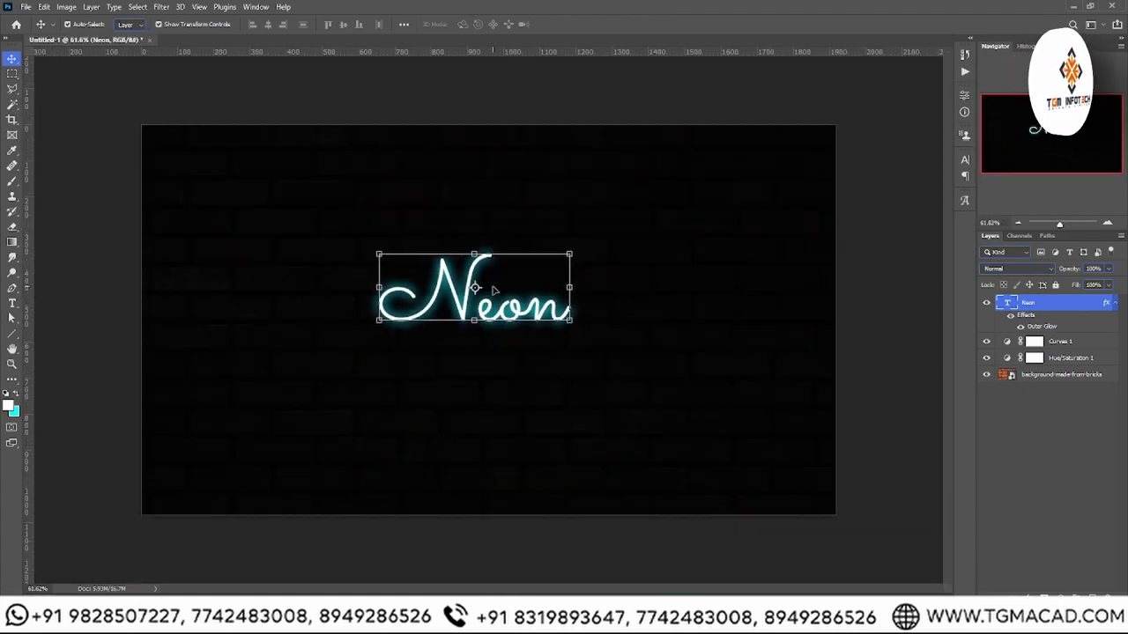
- Add a new layer directly above the Curves adjustment and choose the Brush tool with cyan as the foreground colour
left_click(1073, 341)
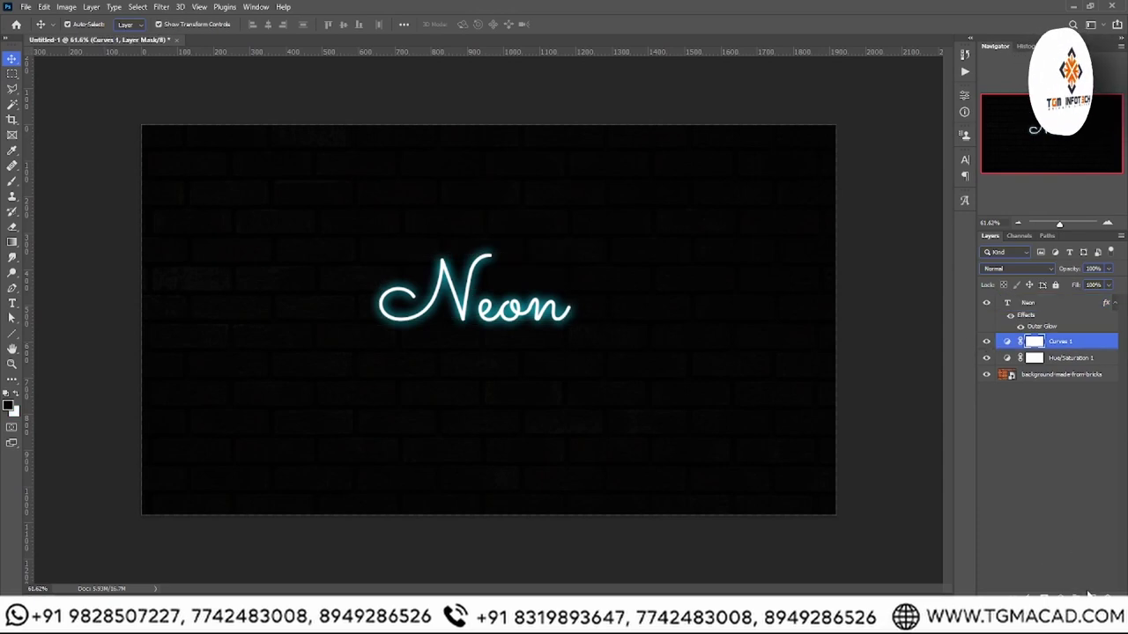
key("ctrl+shift+alt+n")
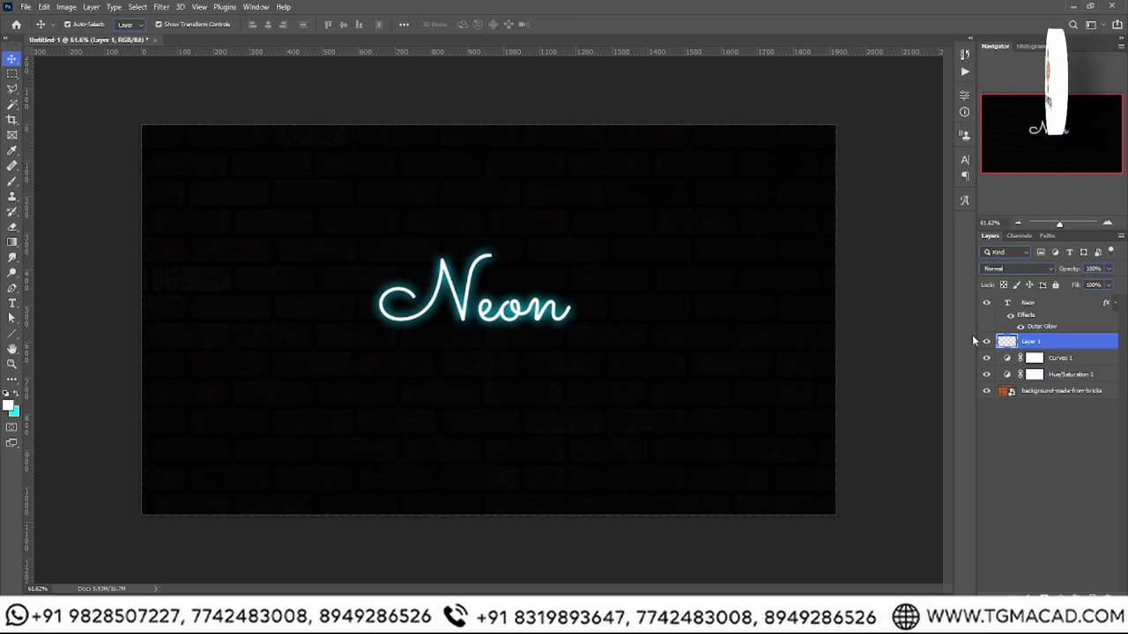
left_click(10, 181)
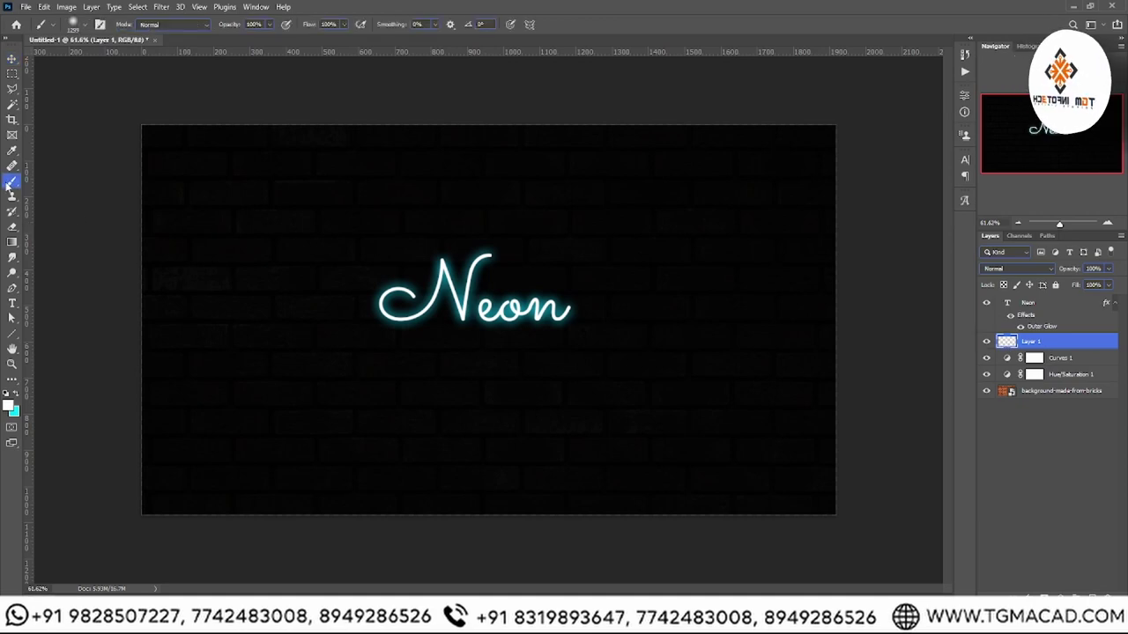
left_click(15, 396)
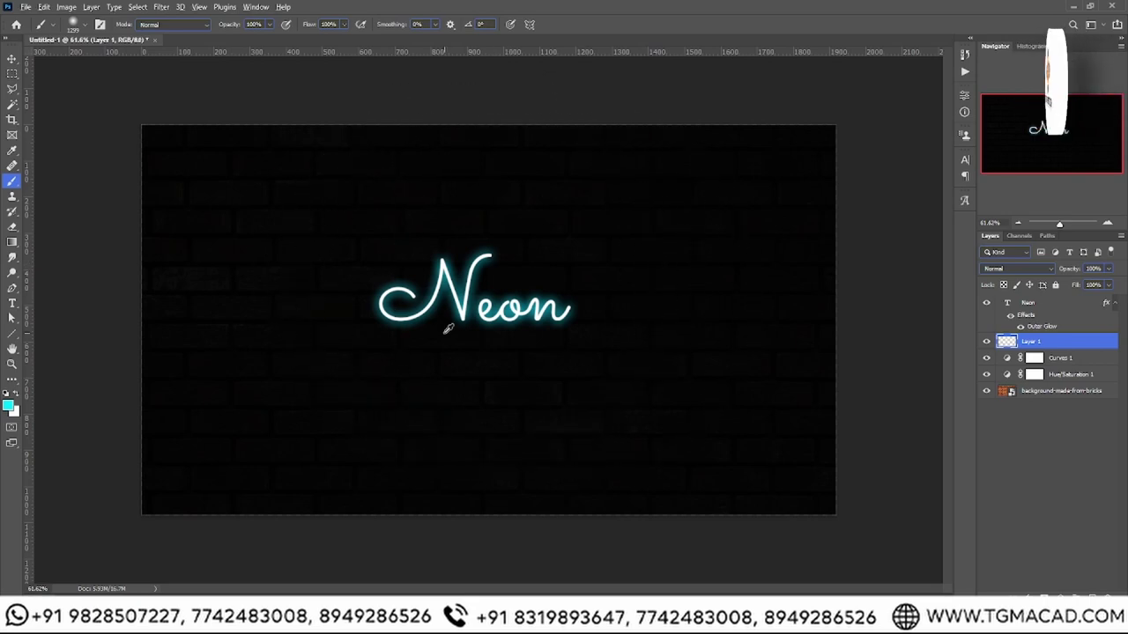
mouse_move(449, 327)
left_mouse_down()
mouse_move(564, 335)
mouse_move(536, 335)
mouse_move(500, 291)
mouse_move(461, 322)
mouse_move(493, 309)
left_mouse_up()
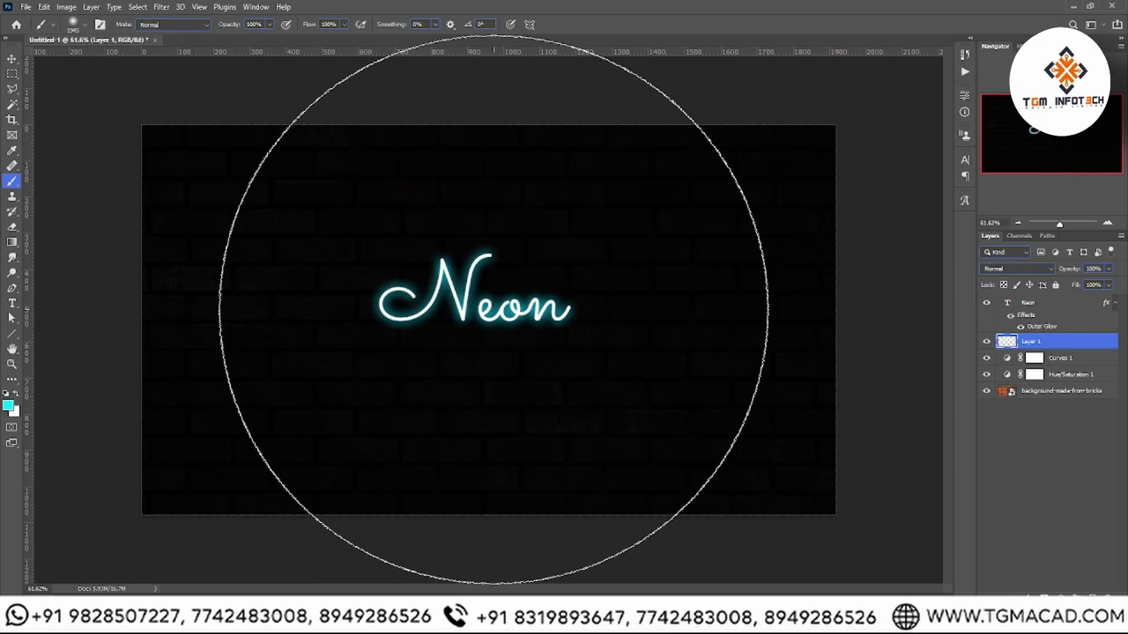
left_click(493, 309)
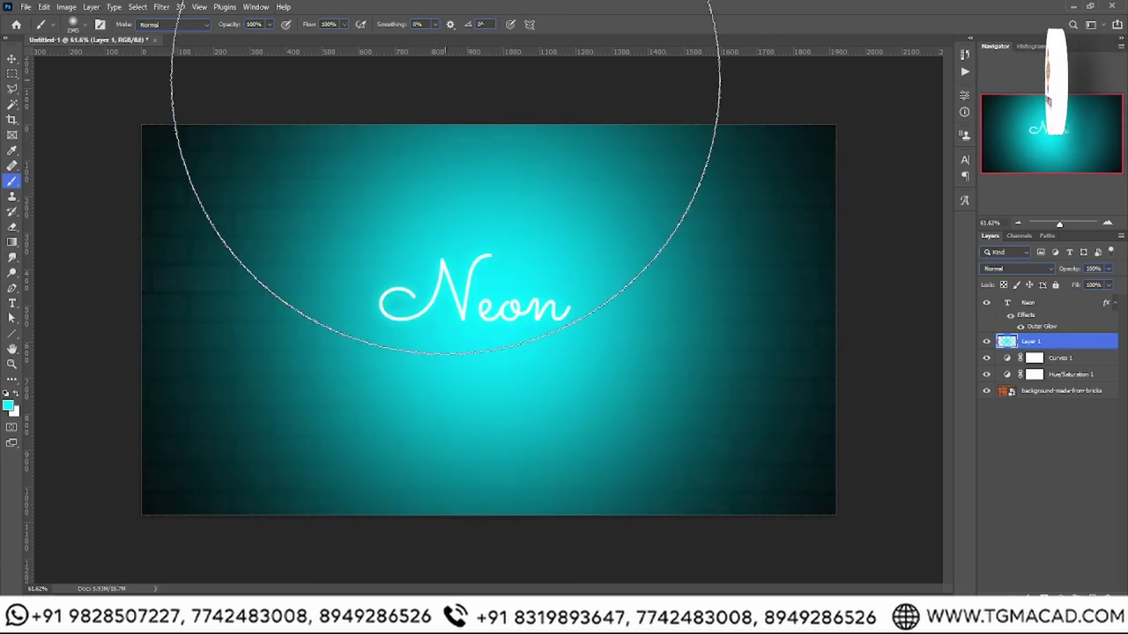
left_click(11, 58)
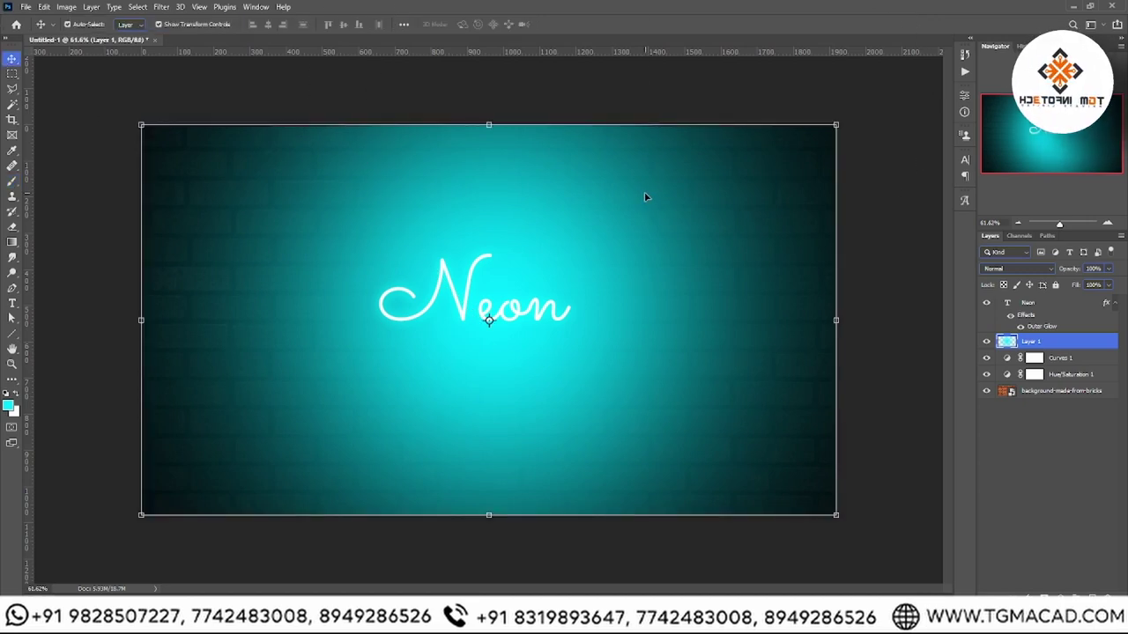
key("ctrl+z")
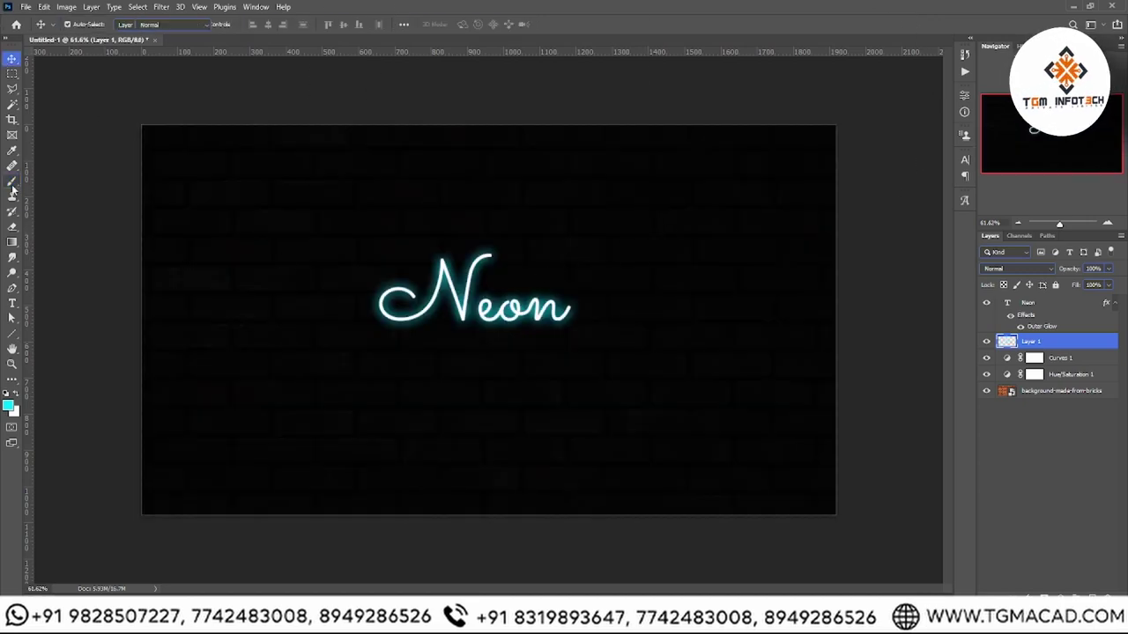
- Paint one soft cyan brush dab about 1200 px wide on the new layer, centred behind the "Neon" text
left_click(11, 180)
mouse_move(582, 293)
left_mouse_down()
mouse_move(478, 299)
mouse_move(491, 306)
left_mouse_up()
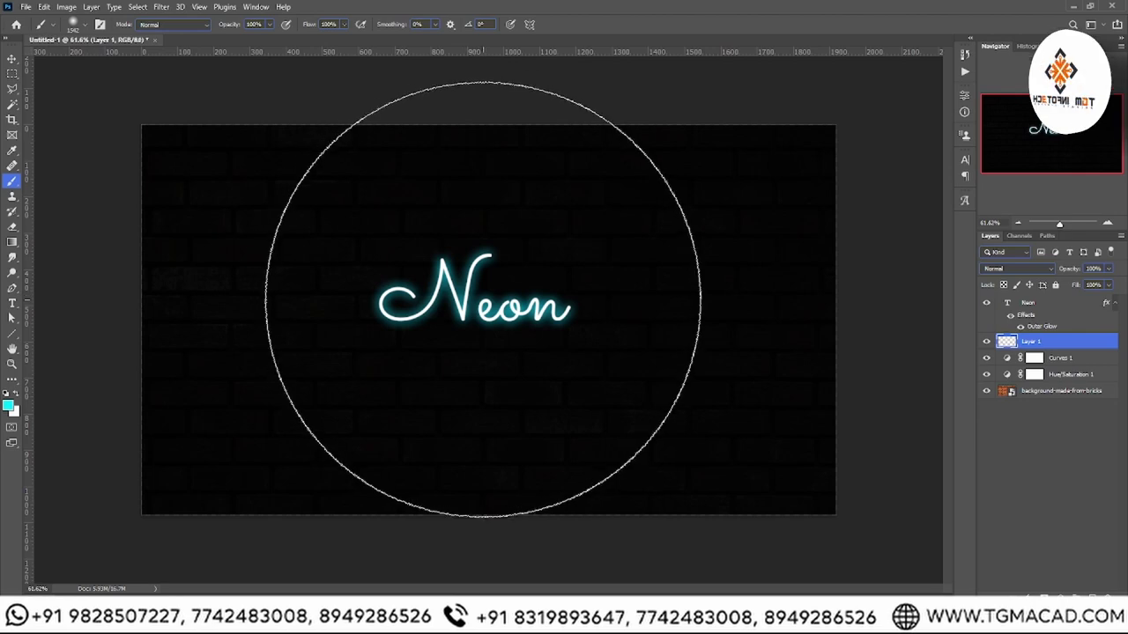
left_click(483, 300)
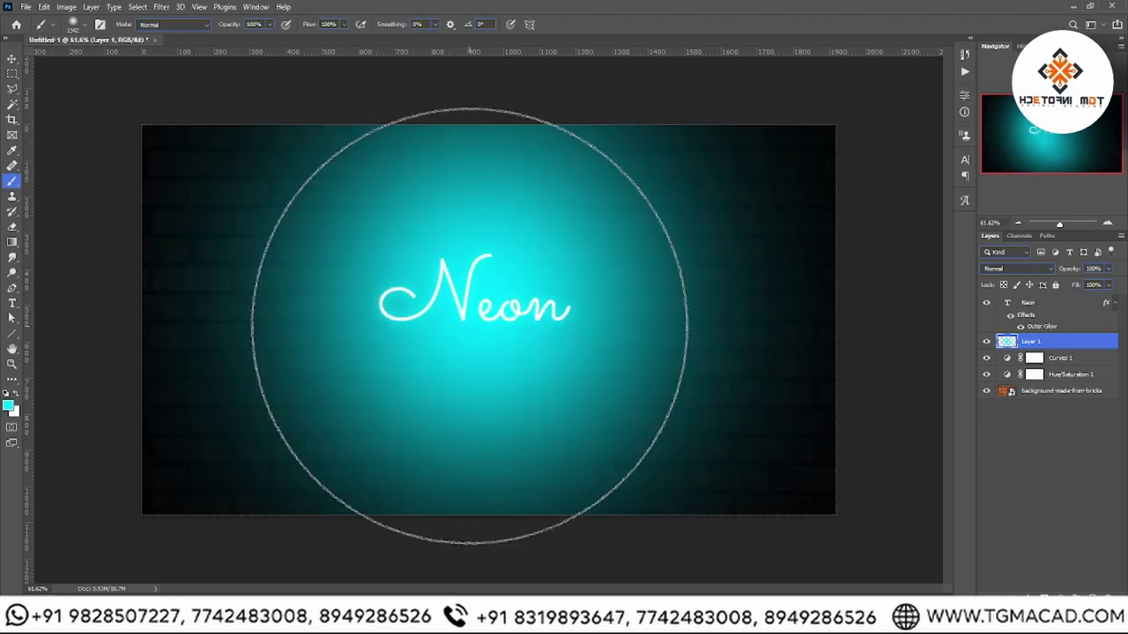
- Set the blend mode of the painted cyan layer to Soft Light and check the lit wall at different magnifications
left_click(1012, 270)
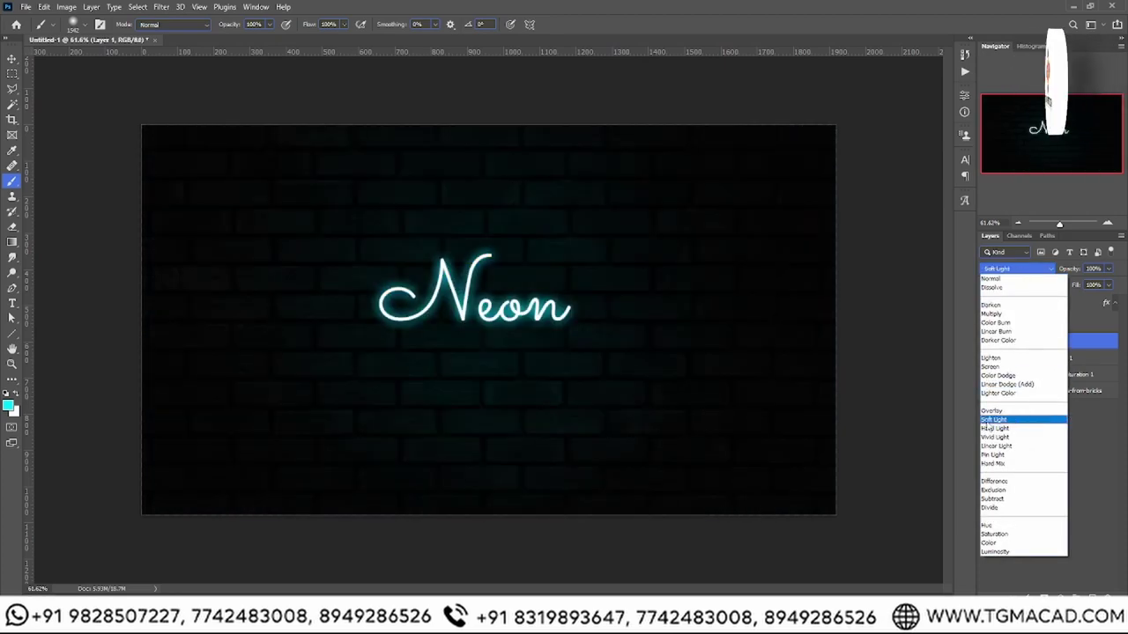
left_click(986, 420)
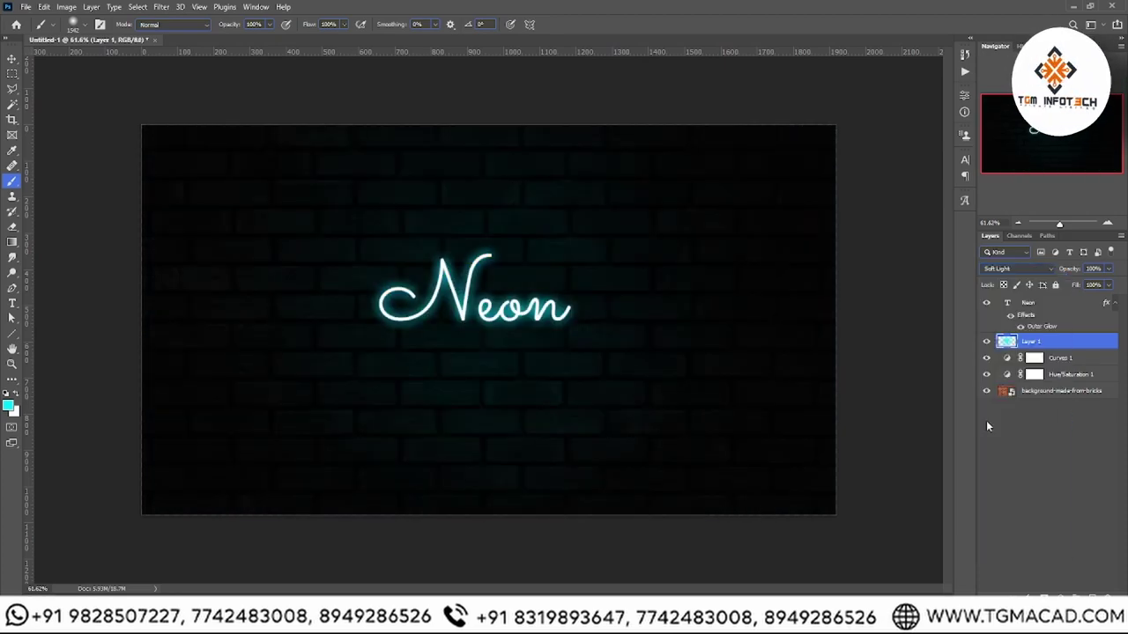
left_click(12, 363)
left_click_drag(634, 340, 601, 353)
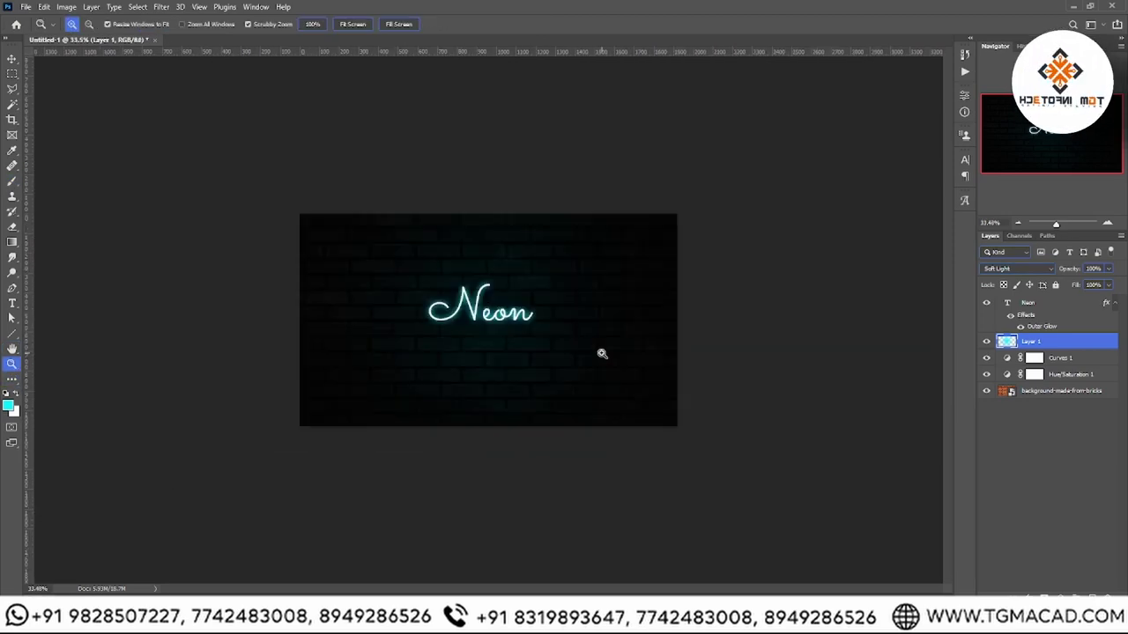
left_click_drag(489, 318, 537, 318)
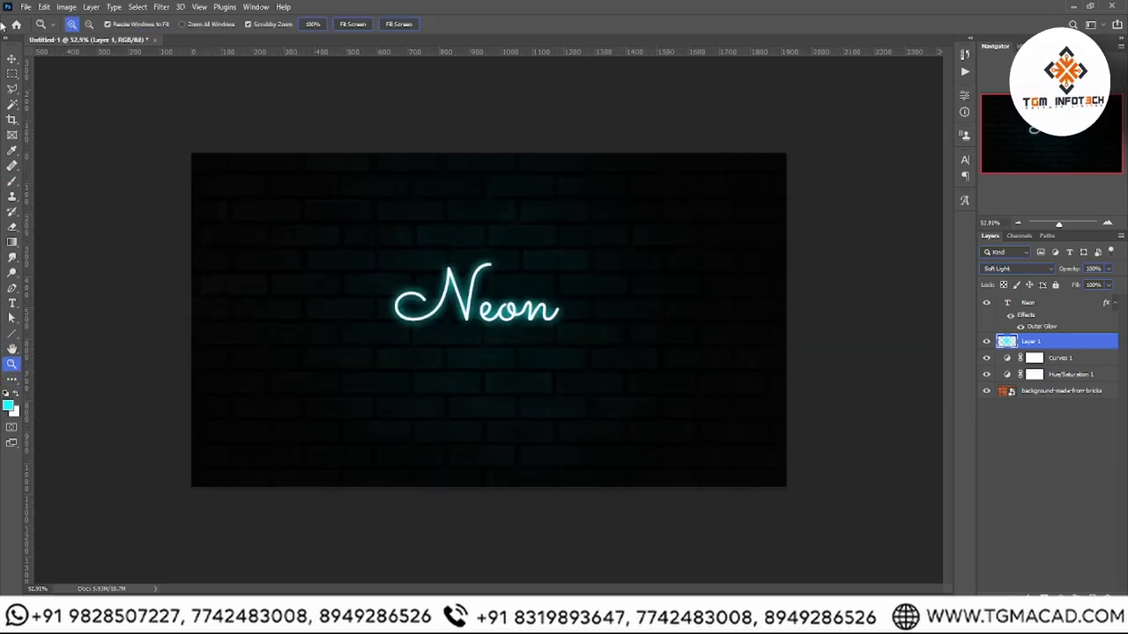
- Duplicate the Soft Light cyan glow layer to strengthen the light on the brick wall, and check the wall up close
left_click(10, 58)
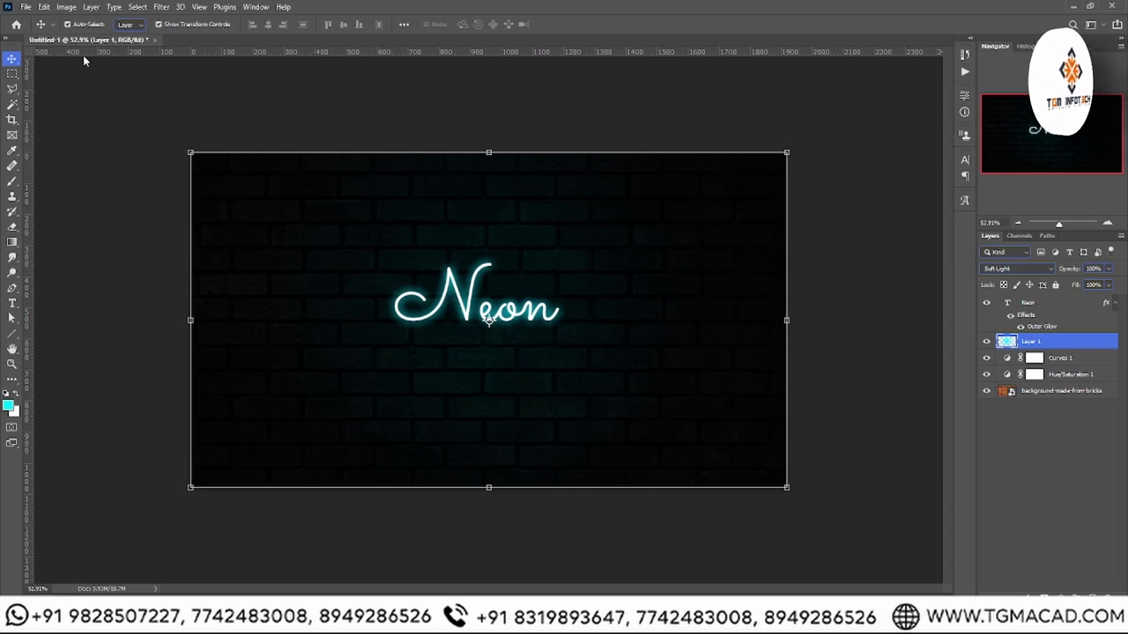
key("ctrl+j")
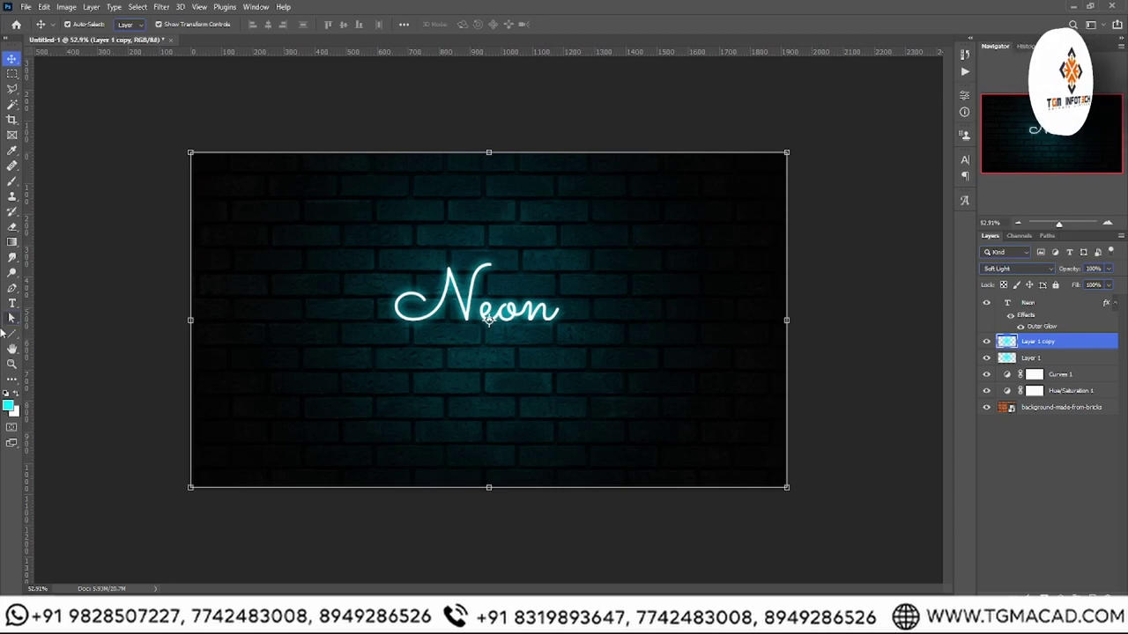
left_click(12, 364)
left_click(403, 283)
left_click_drag(403, 284, 397, 284)
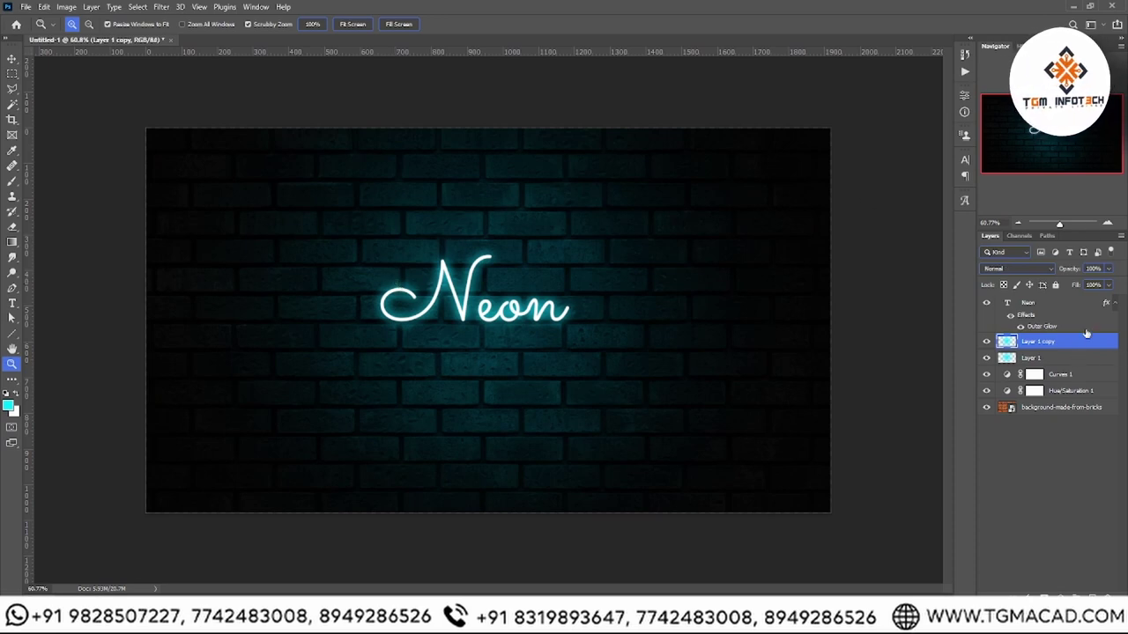
- Add a new layer above the "Neon" text layer and set up the Brush tool with its flow reduced to 35%
left_click(1086, 304)
left_click(1090, 588)
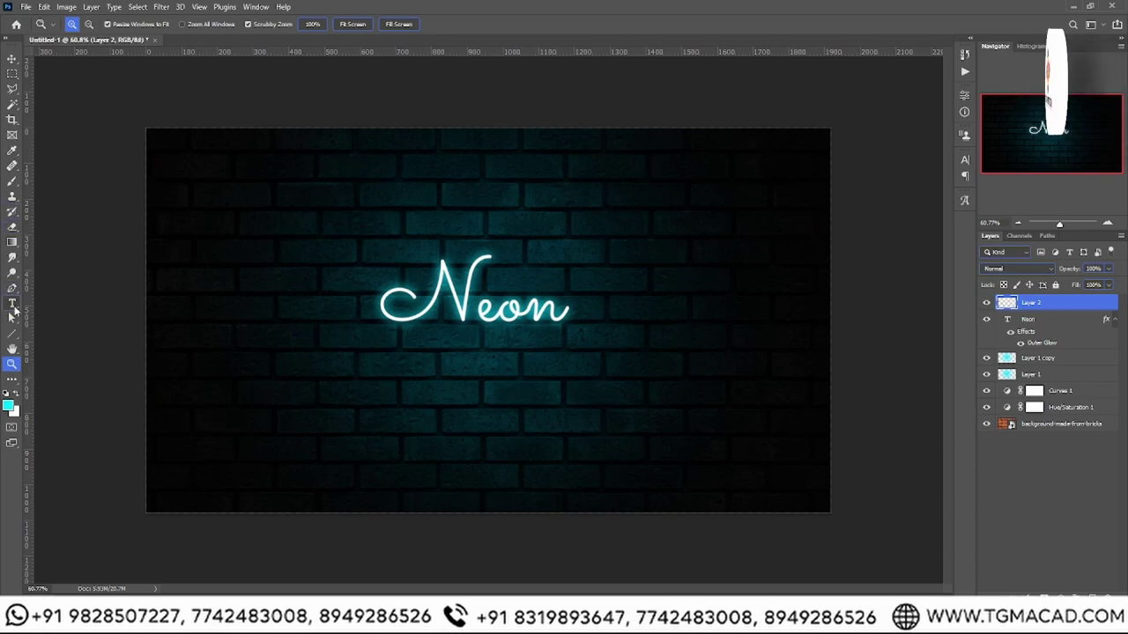
left_click(12, 180)
scroll(330, 256, "up", 5)
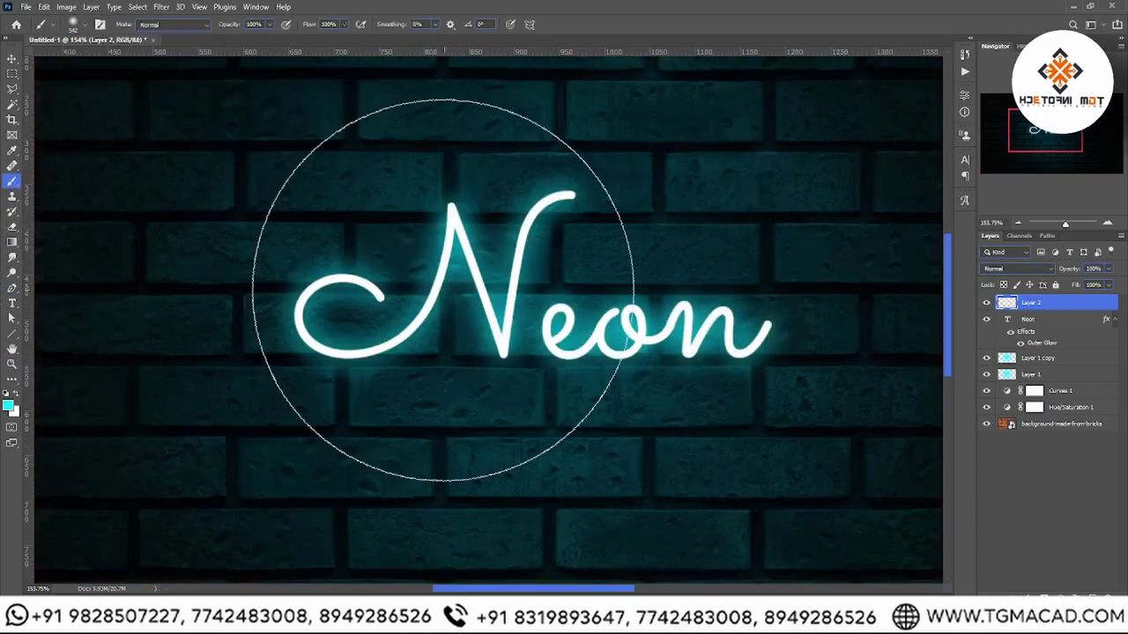
right_click(398, 273)
left_click(342, 24)
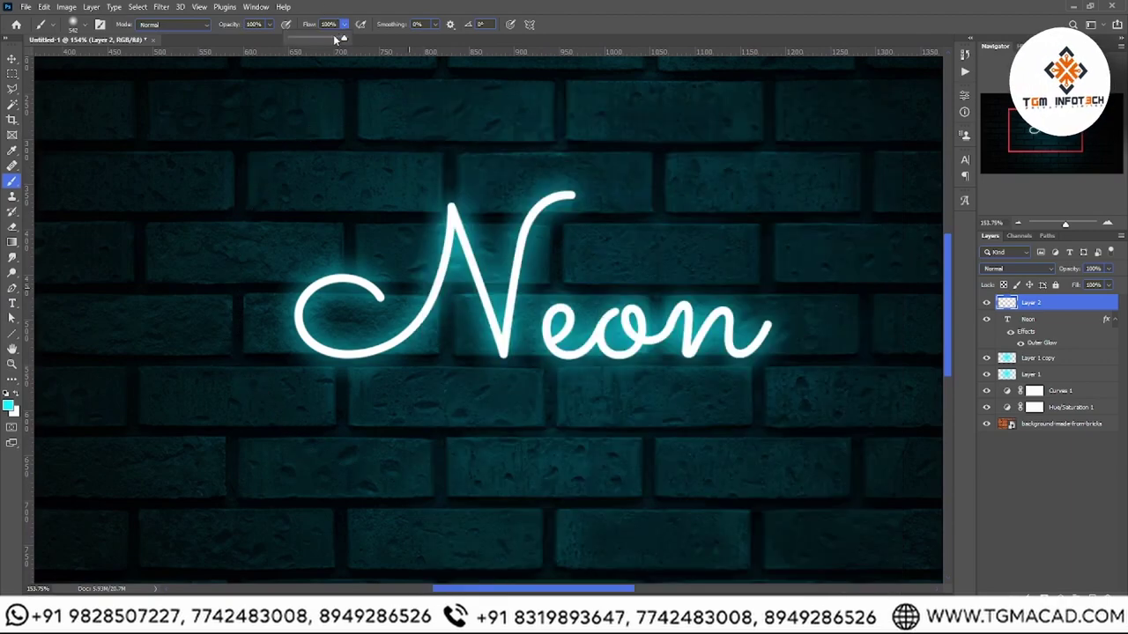
left_click_drag(341, 39, 309, 40)
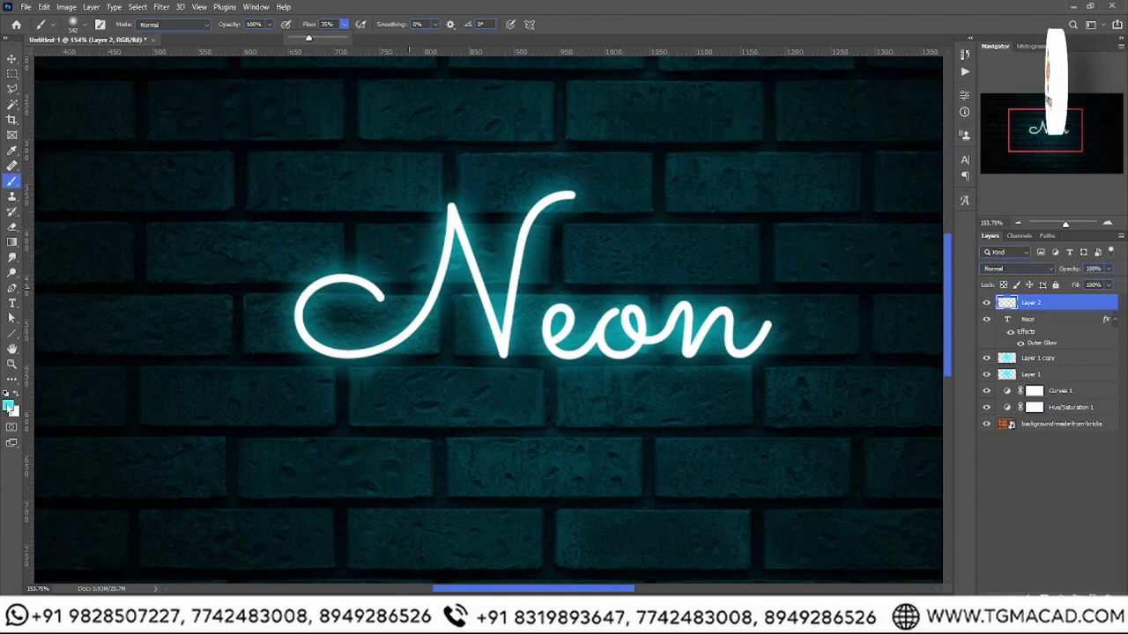
- Paint soft cyan brush strokes across the whole "Neon" text on the new layer and set its blend mode to Screen
mouse_move(395, 282)
left_mouse_down()
mouse_move(355, 274)
mouse_move(563, 289)
mouse_move(327, 297)
left_mouse_up()
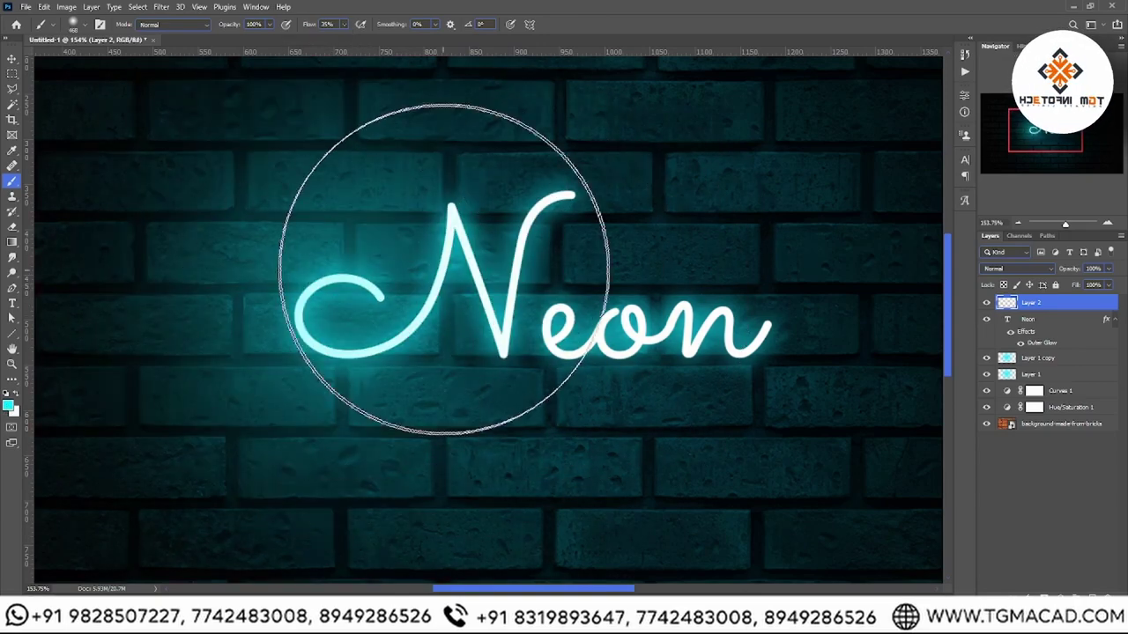
mouse_move(443, 269)
left_mouse_down()
mouse_move(531, 345)
mouse_move(599, 233)
mouse_move(620, 337)
mouse_move(709, 318)
mouse_move(692, 343)
mouse_move(773, 256)
left_mouse_up()
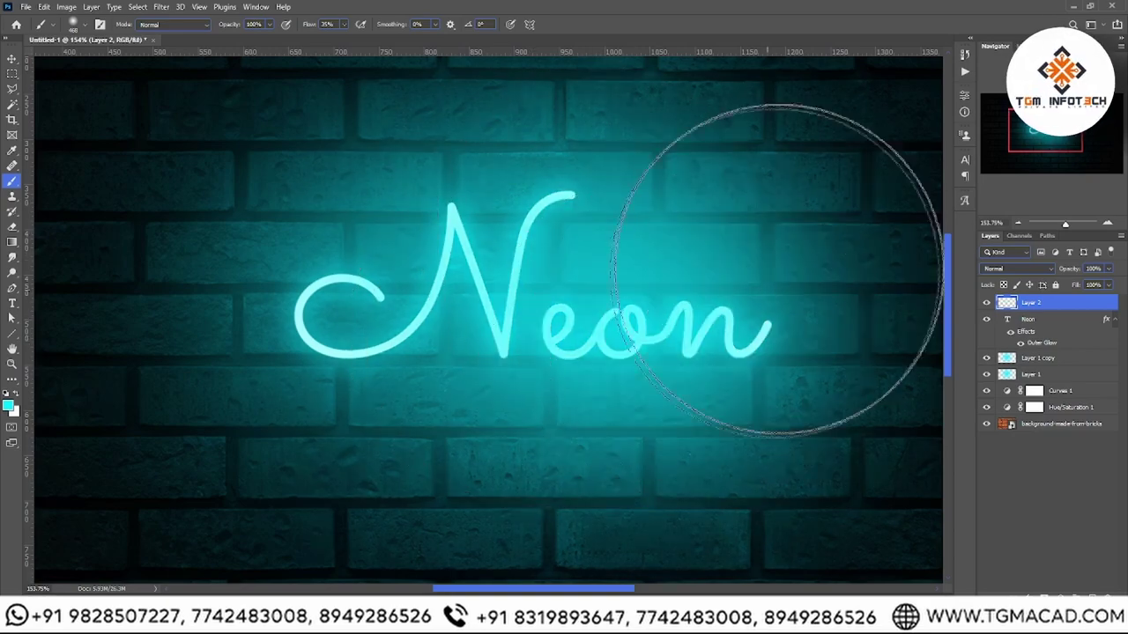
left_click(1018, 268)
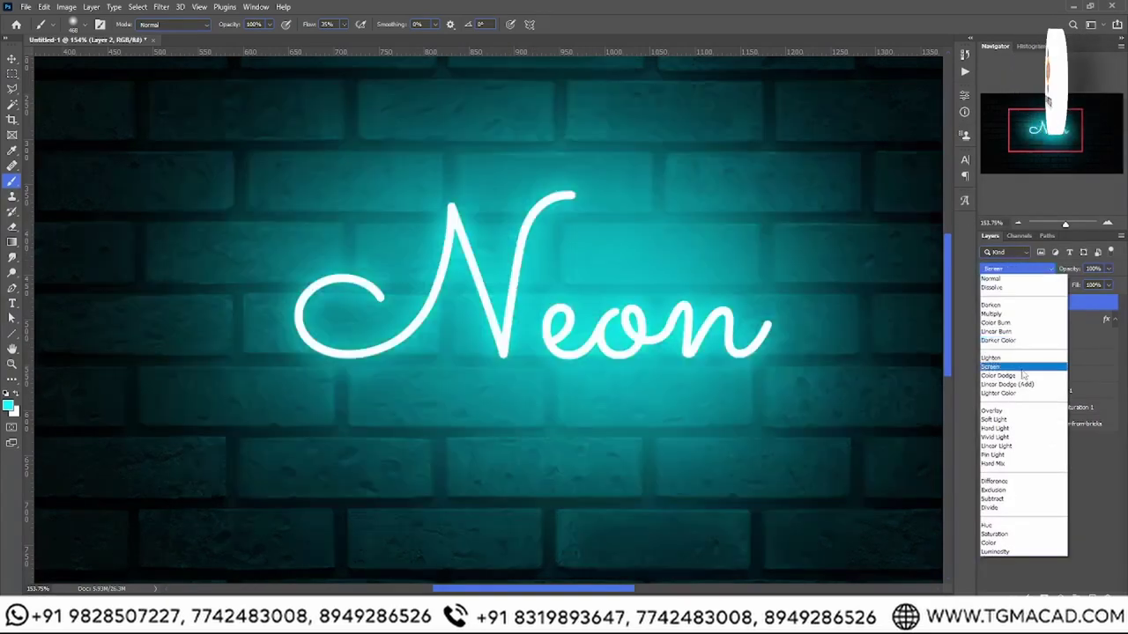
left_click(1022, 367)
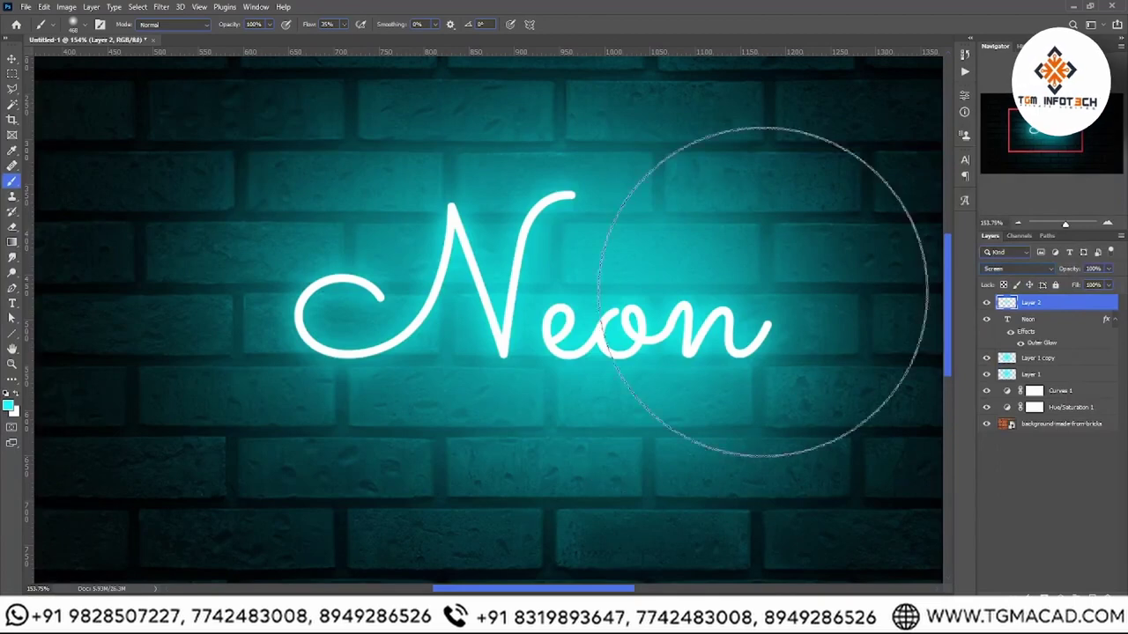
- Lower the opacity of the Screen glow layer to 46% and compare the image with that layer hidden and shown
left_click(11, 364)
left_click_drag(564, 330, 623, 335)
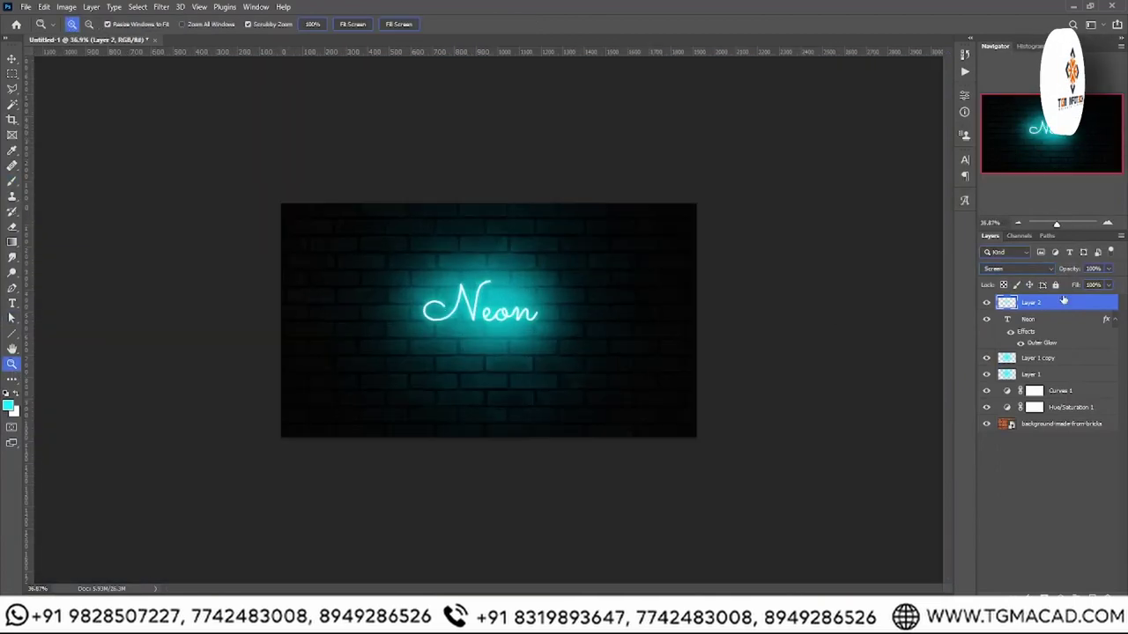
left_click(1108, 269)
left_click_drag(1111, 283, 1084, 283)
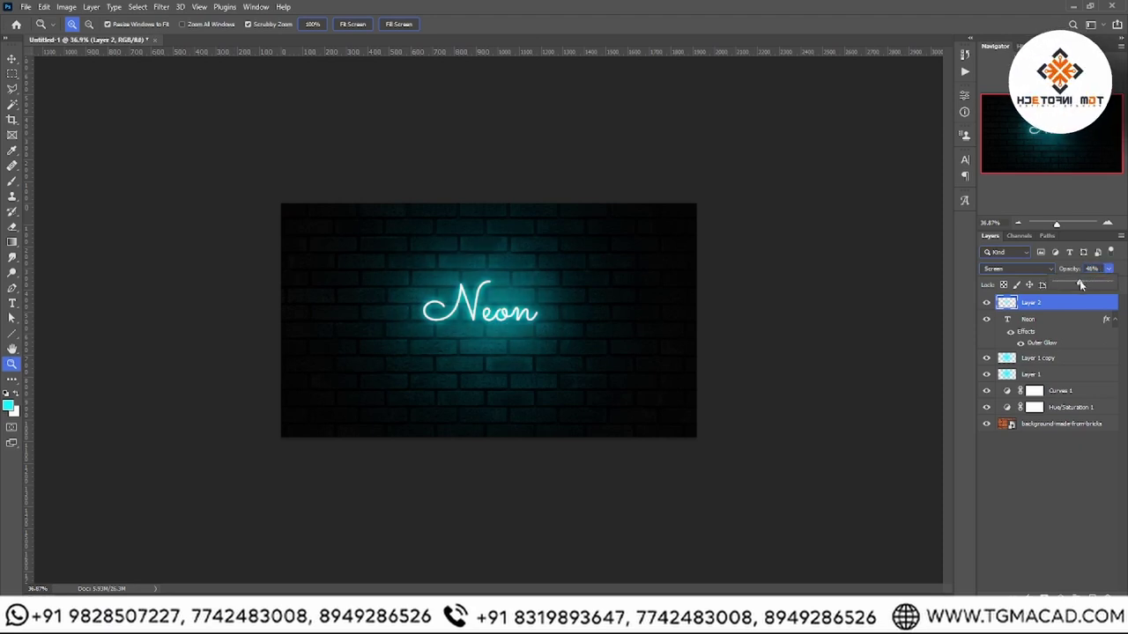
left_click_drag(348, 307, 524, 301)
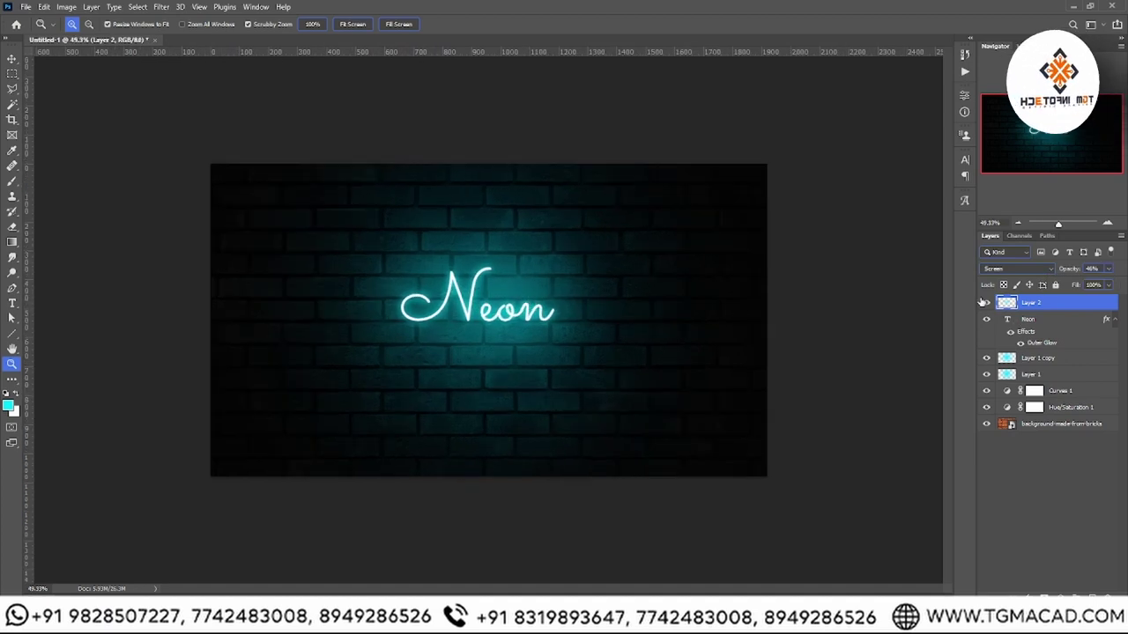
left_click(985, 302)
left_click(985, 302)
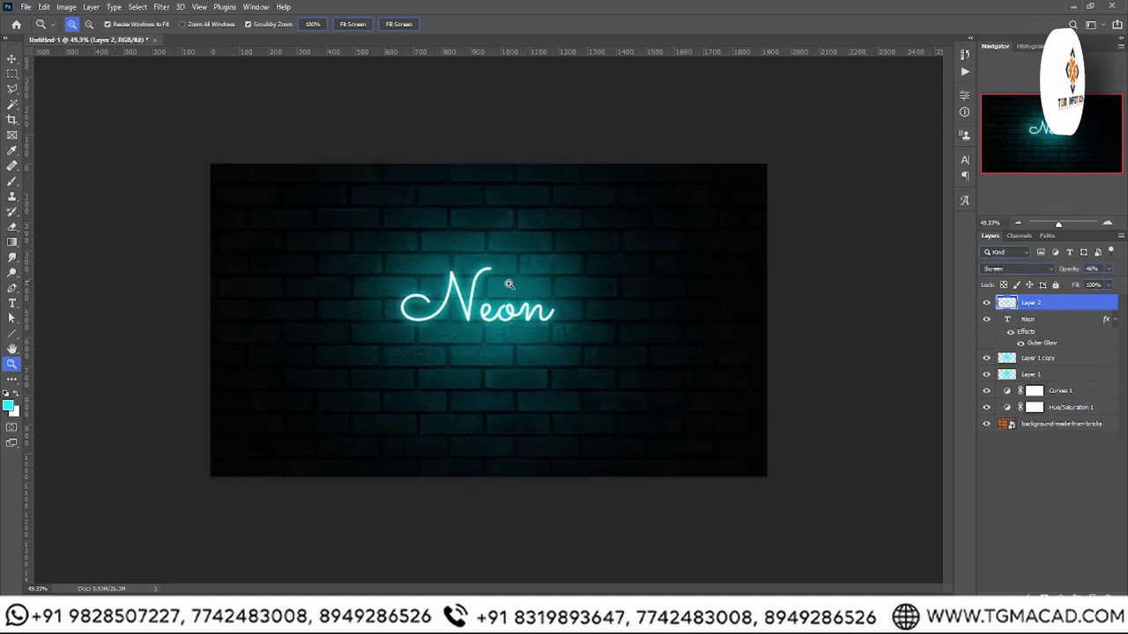
mouse_move(544, 317)
left_mouse_down()
mouse_move(534, 323)
mouse_move(561, 323)
left_mouse_up()
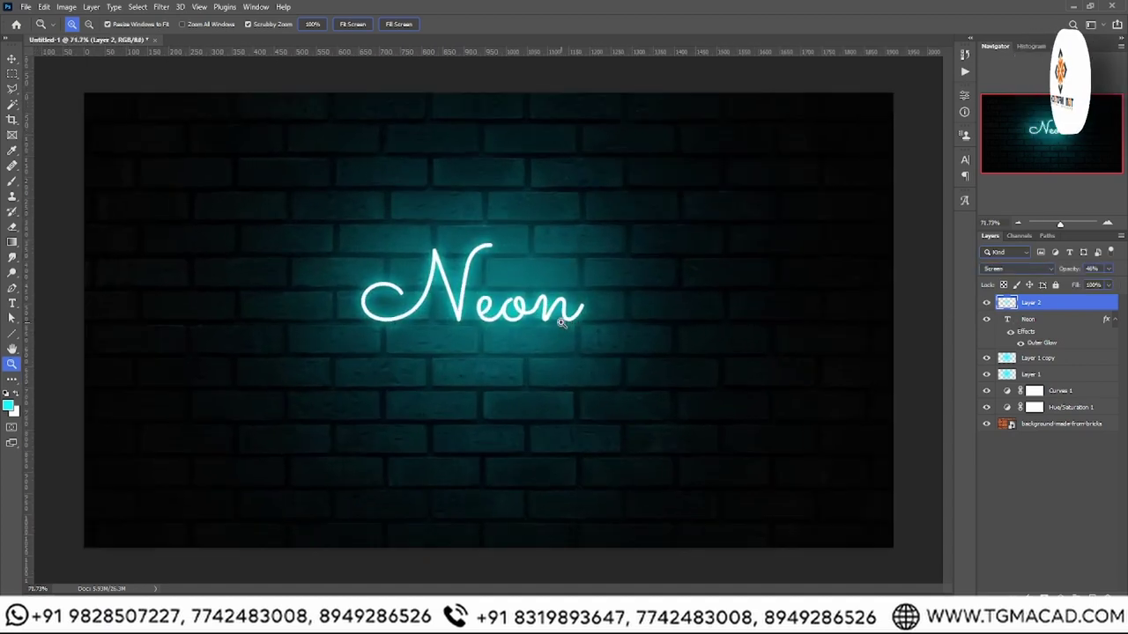